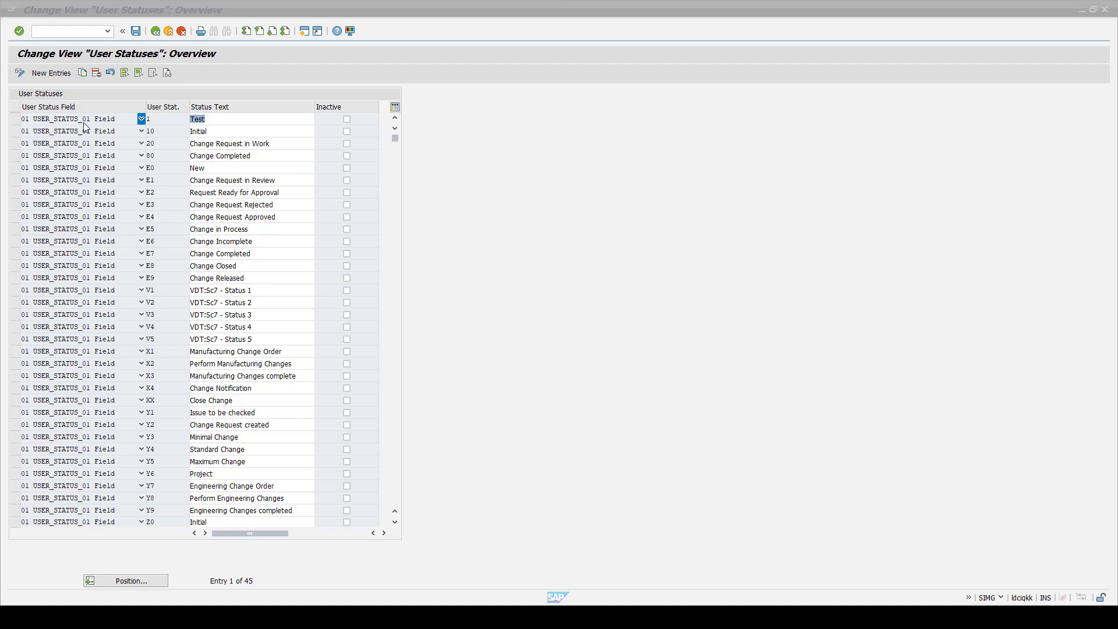
Step: Examine the user status codes and their status texts, especially the entries for E0 and E1
{"action": "left_click", "coordinate": [176, 115]}
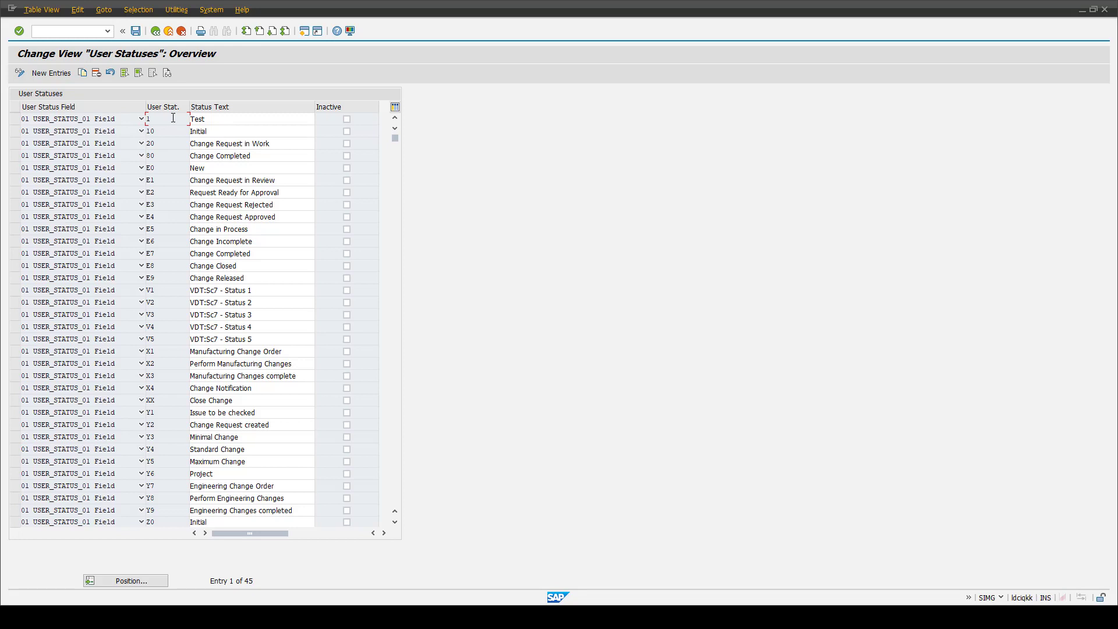
{"action": "left_click", "coordinate": [157, 179]}
{"action": "left_click", "coordinate": [165, 166]}
{"action": "left_click", "coordinate": [209, 168]}
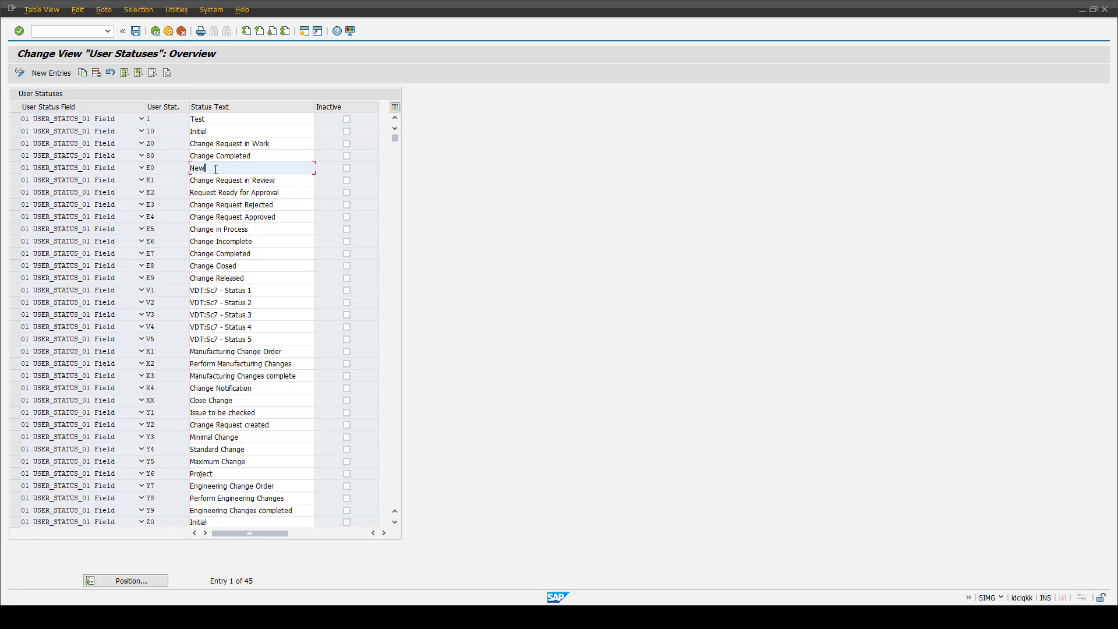
{"action": "left_click", "coordinate": [162, 168]}
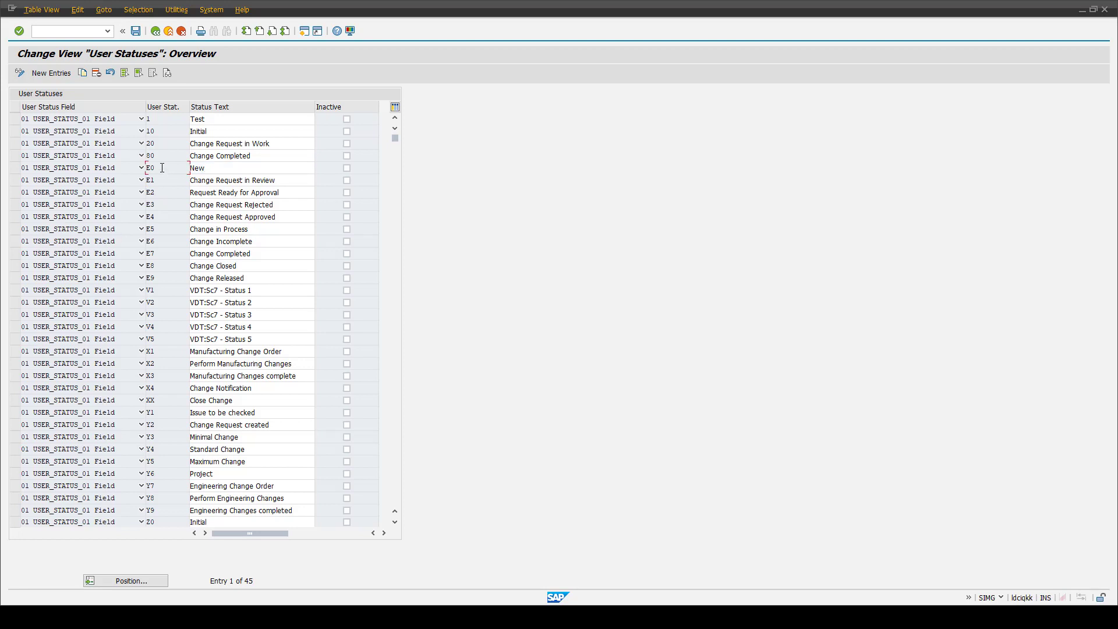
{"action": "left_click_drag", "start_coordinate": [217, 168], "coordinate": [194, 167]}
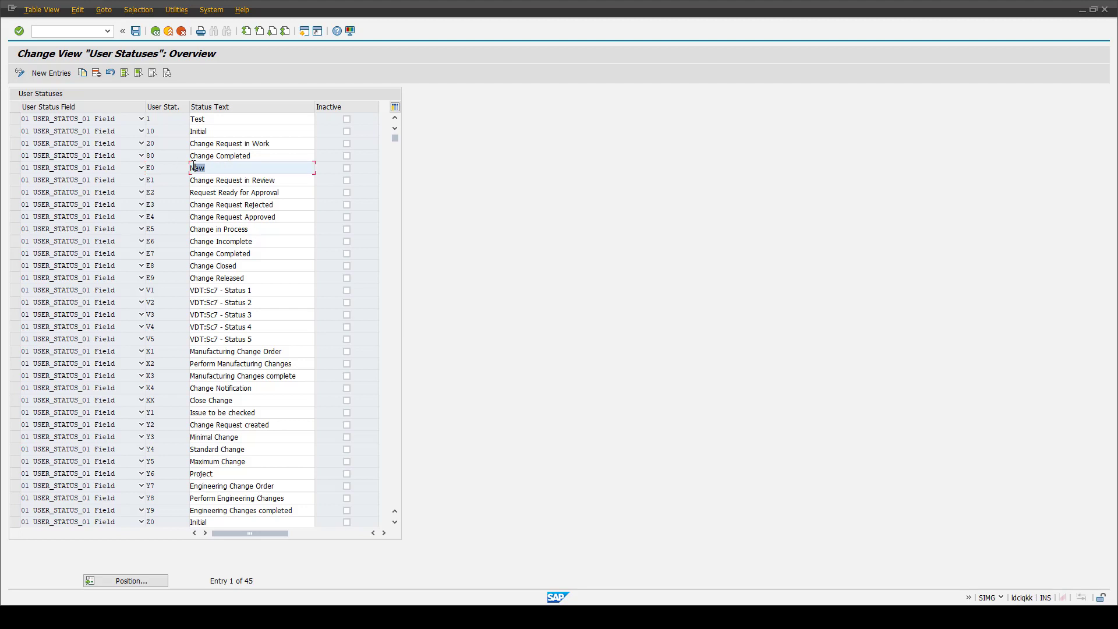
{"action": "left_click", "coordinate": [157, 180]}
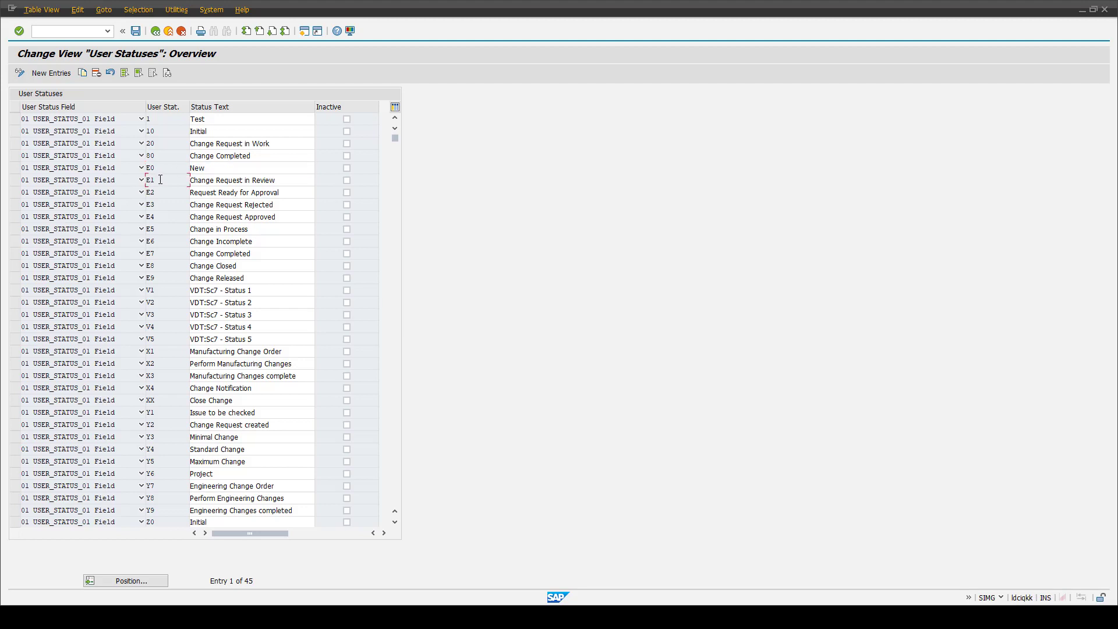
{"action": "left_click", "coordinate": [238, 182]}
{"action": "left_click_drag", "start_coordinate": [287, 180], "coordinate": [182, 183]}
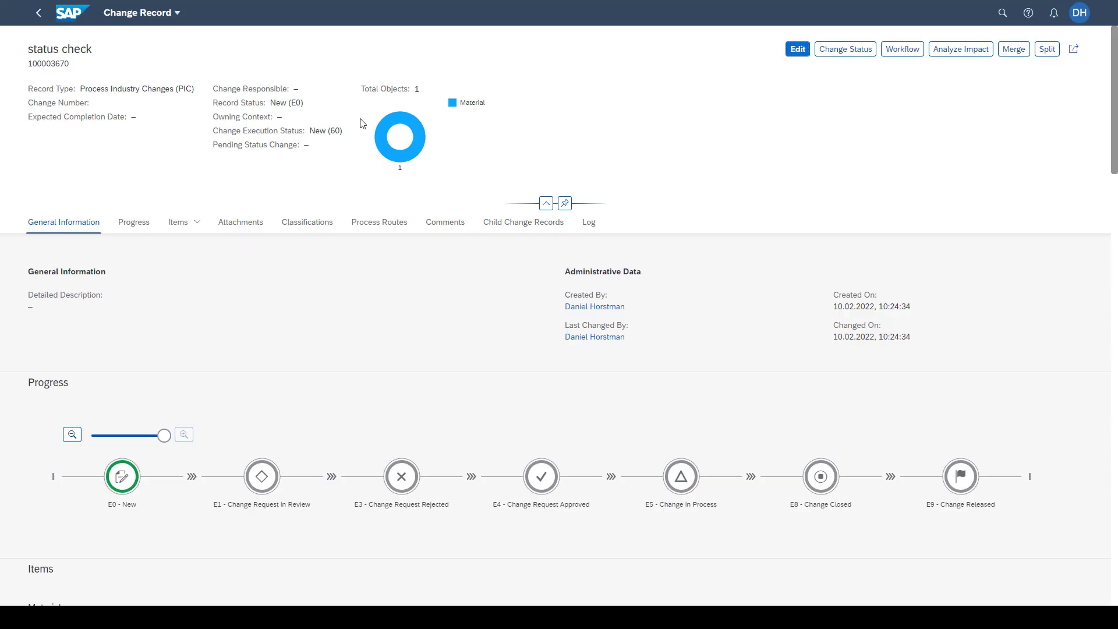
Step: Switch to the Change Record app and examine the Record Status of the "status check" record
{"action": "left_click_drag", "start_coordinate": [302, 103], "coordinate": [214, 102]}
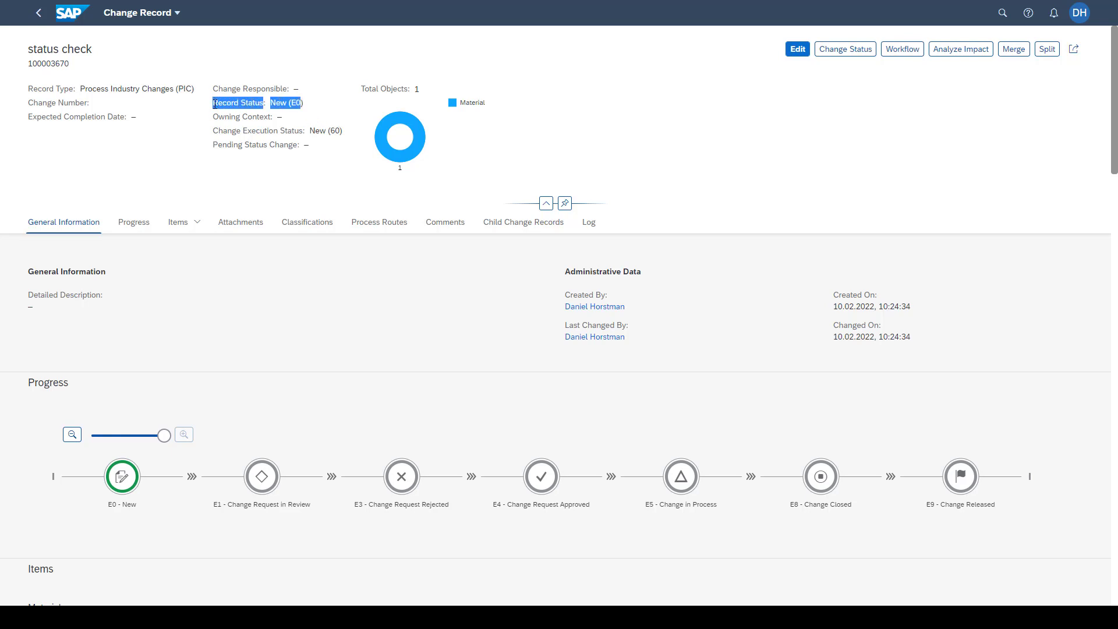
{"action": "left_click", "coordinate": [300, 106]}
{"action": "left_click_drag", "start_coordinate": [270, 103], "coordinate": [309, 105]}
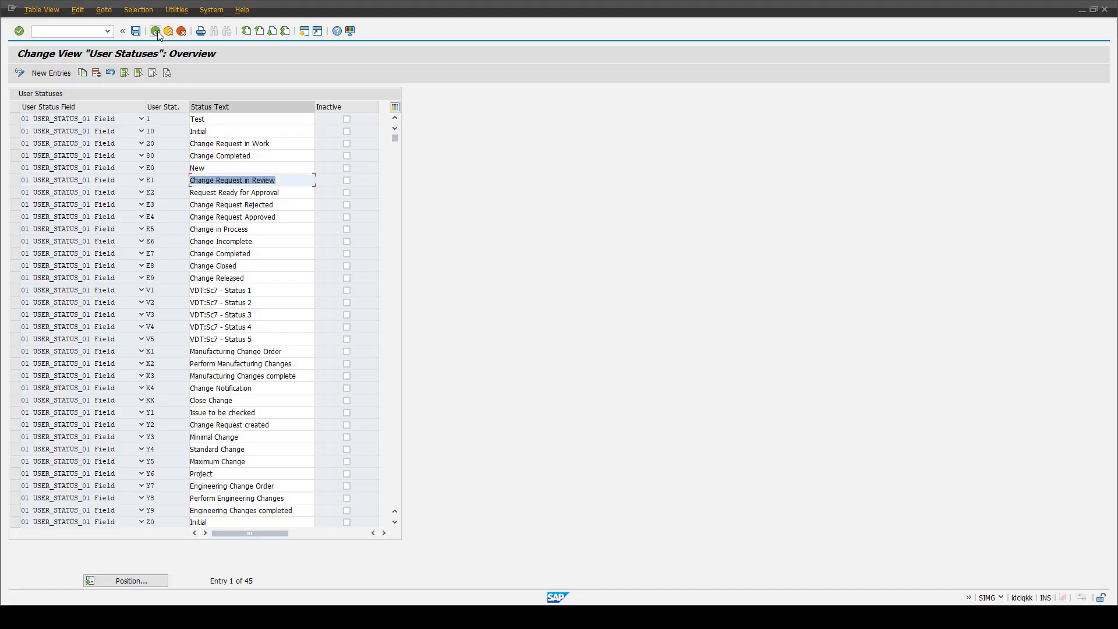
Step: Switch back to SAP GUI, open the Define User Status Actions activity and examine action EA01's text, status field and target user status
{"action": "left_click", "coordinate": [156, 31]}
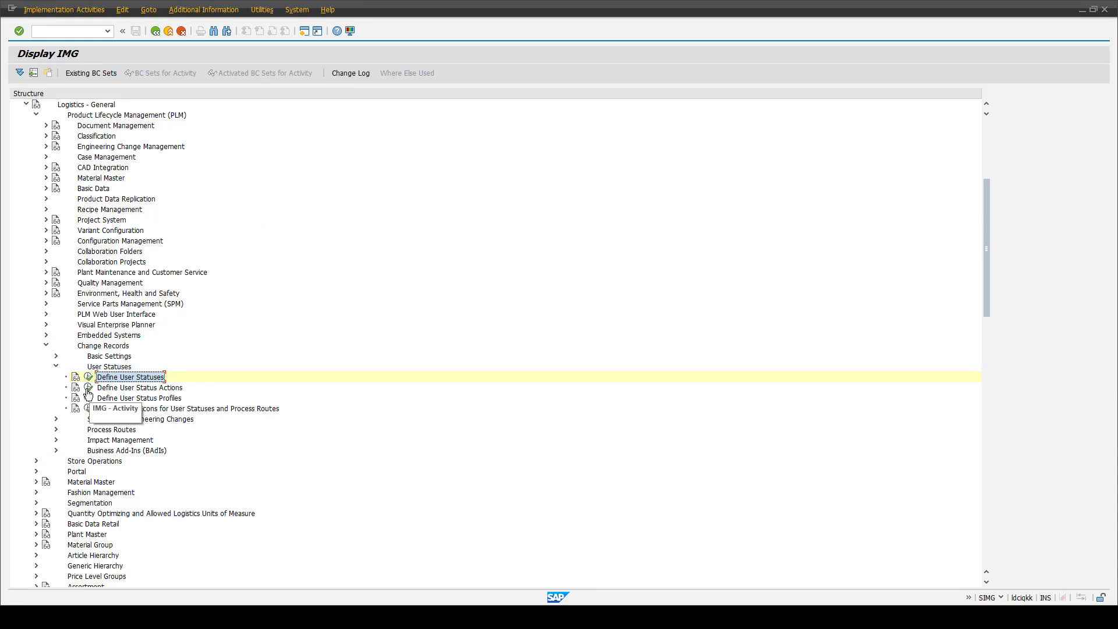
{"action": "left_click", "coordinate": [88, 388]}
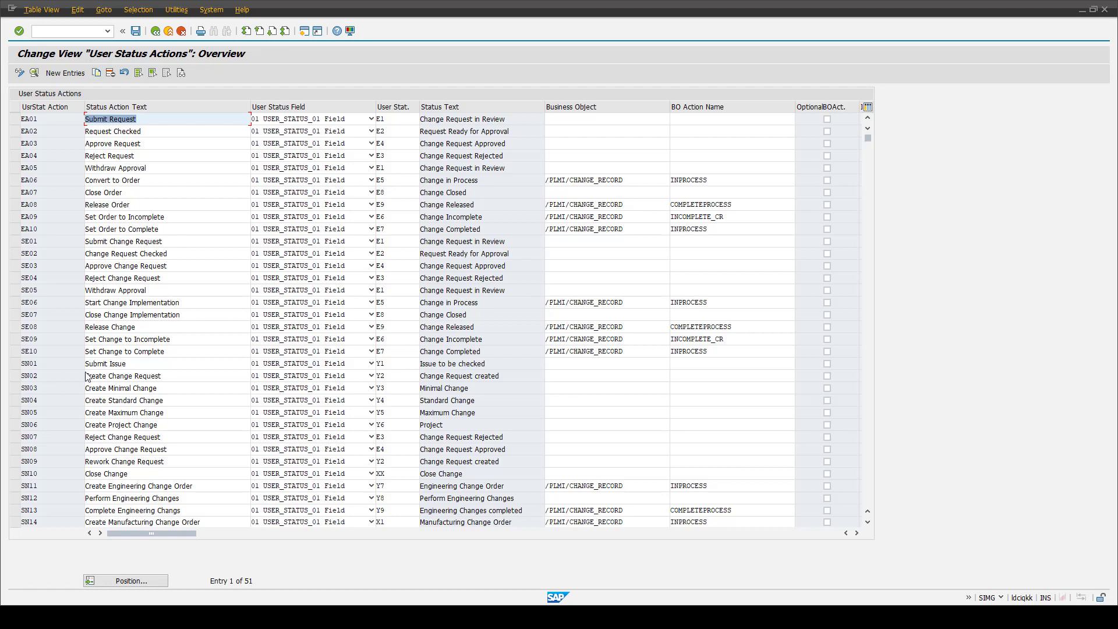
{"action": "left_click", "coordinate": [16, 120]}
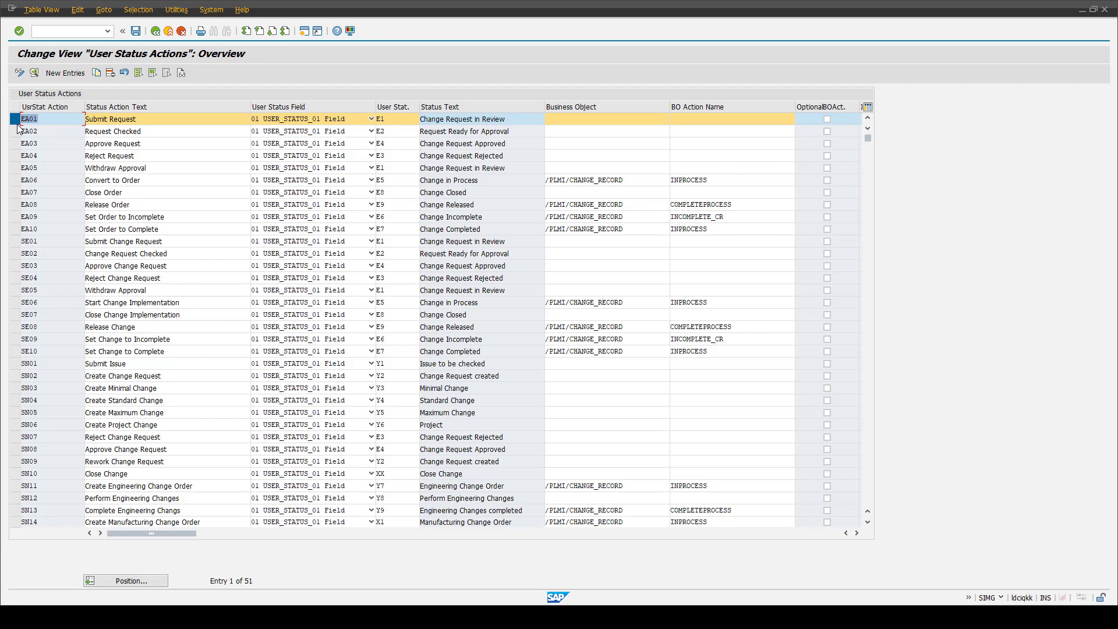
{"action": "left_click", "coordinate": [165, 123]}
{"action": "left_click_drag", "start_coordinate": [154, 120], "coordinate": [86, 119]}
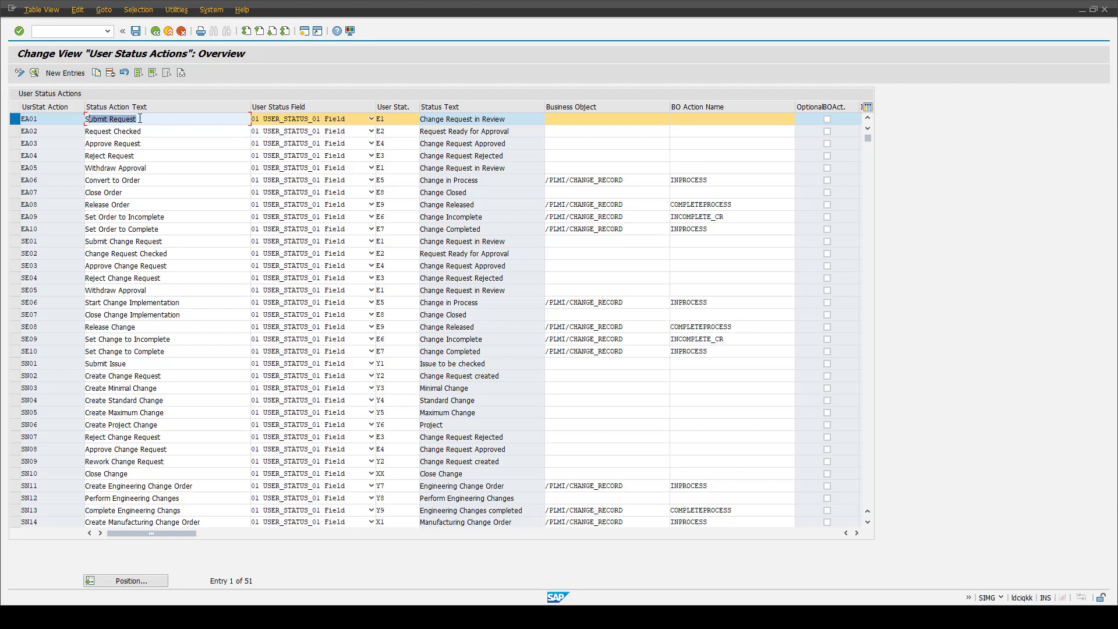
{"action": "left_click", "coordinate": [317, 120]}
{"action": "left_click", "coordinate": [397, 119]}
{"action": "key", "text": "F4"}
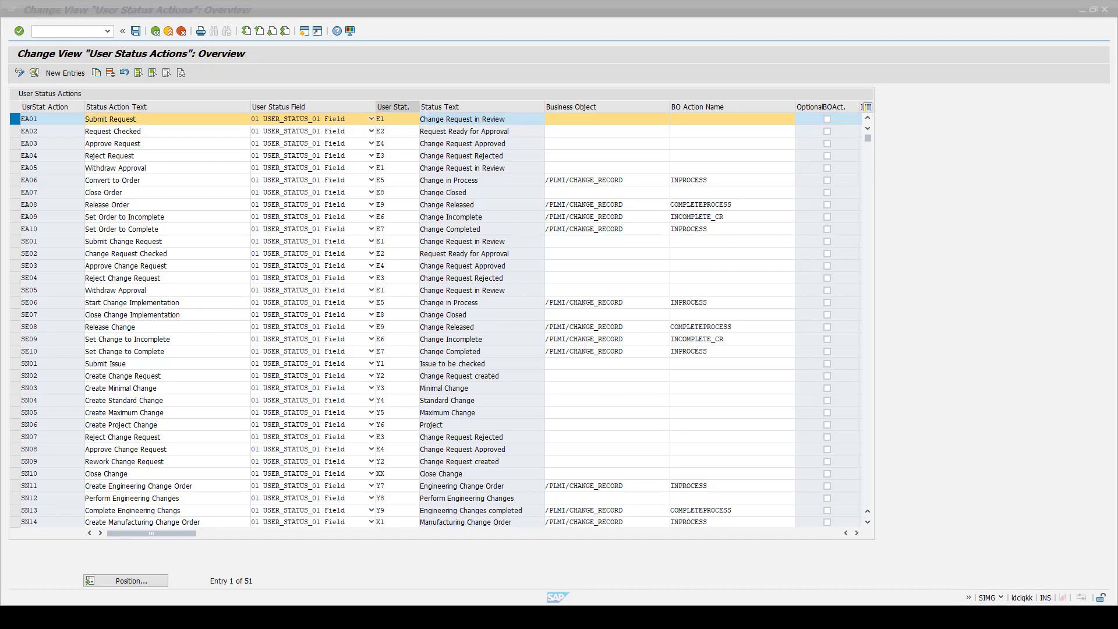
{"action": "left_click", "coordinate": [393, 117]}
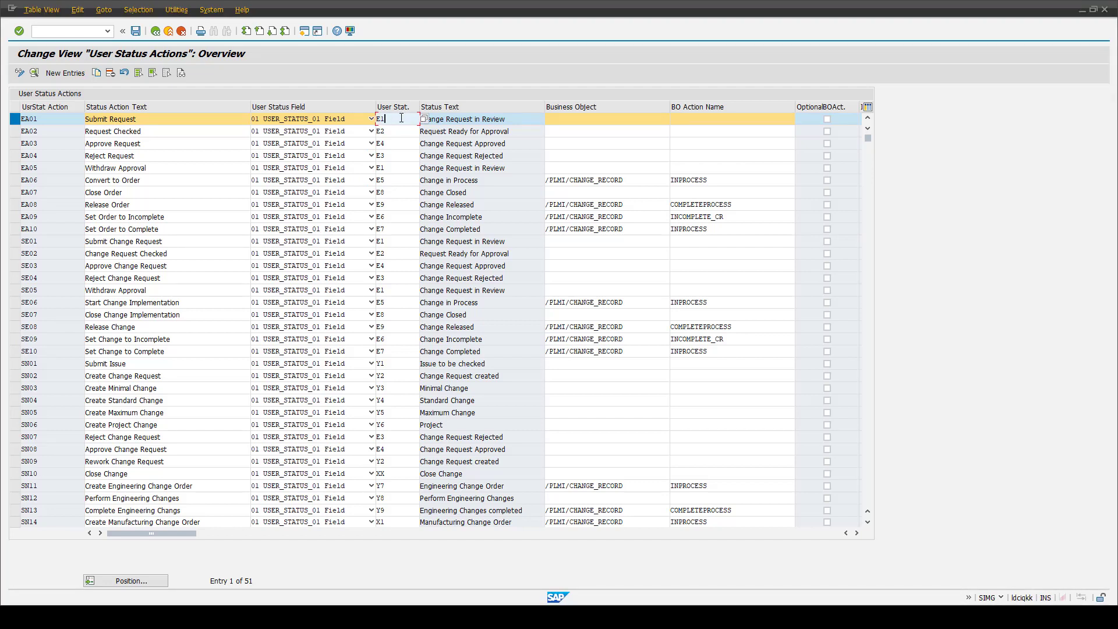
{"action": "left_click_drag", "start_coordinate": [390, 118], "coordinate": [372, 116]}
{"action": "left_click", "coordinate": [393, 118]}
Step: Review action EA01 across its row, from action code and text to user status, status text and business object
{"action": "left_click_drag", "start_coordinate": [162, 118], "coordinate": [2, 128]}
{"action": "left_click", "coordinate": [144, 123]}
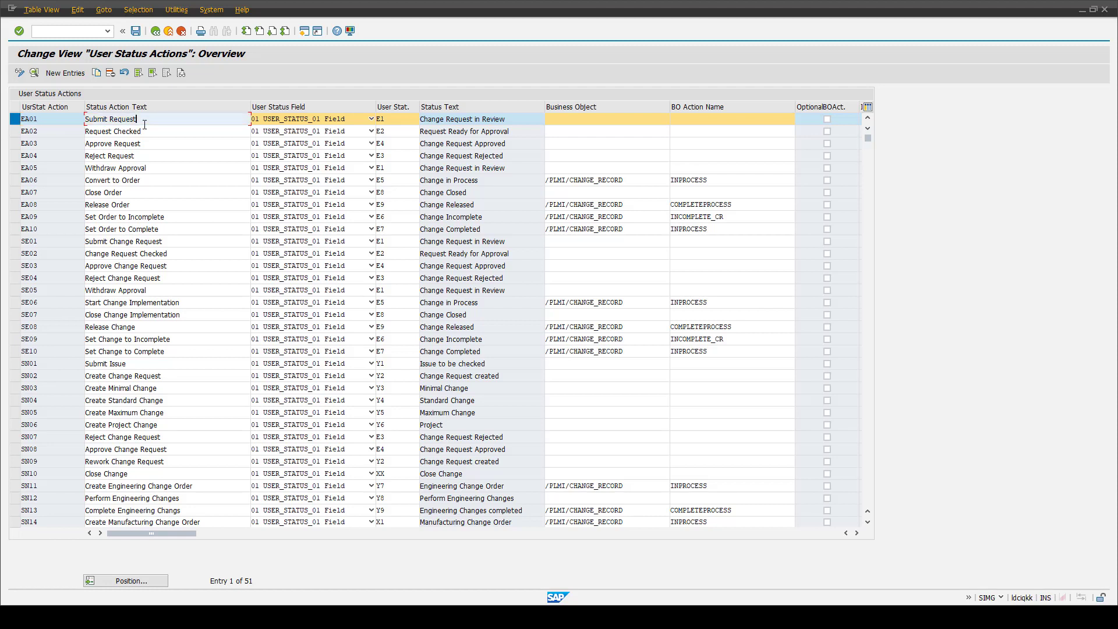
{"action": "left_click", "coordinate": [27, 119]}
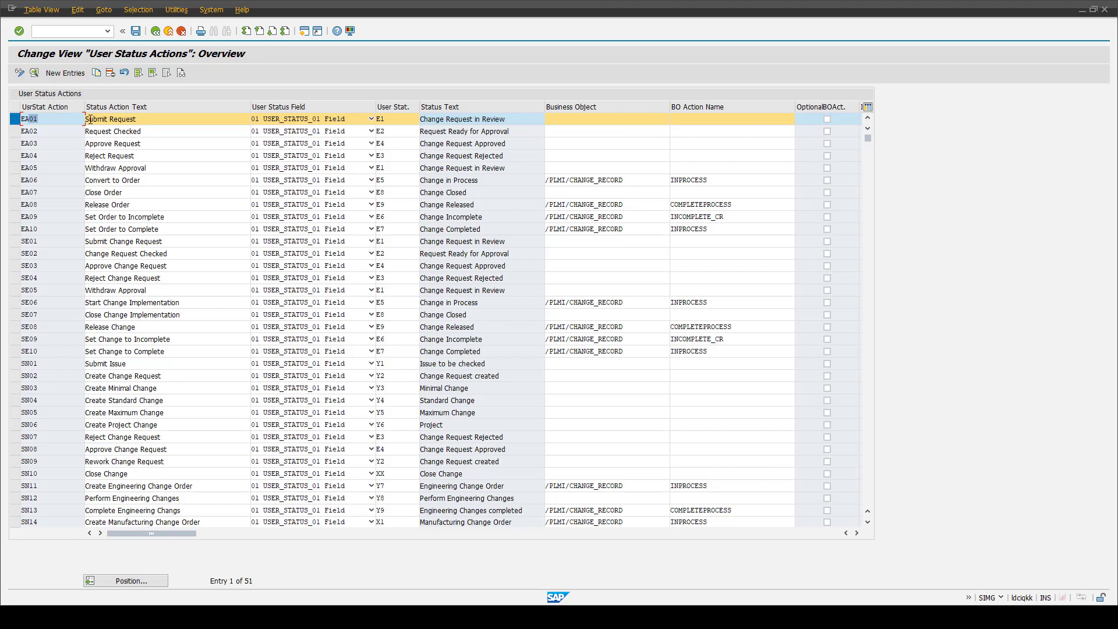
{"action": "left_click_drag", "start_coordinate": [91, 119], "coordinate": [140, 119]}
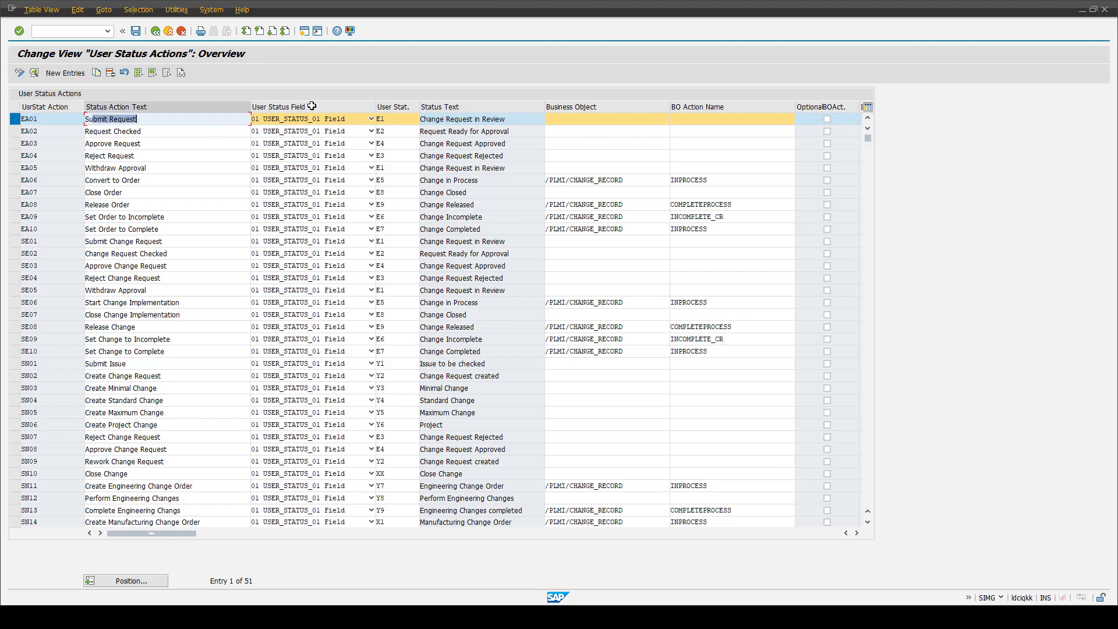
{"action": "left_click", "coordinate": [390, 119]}
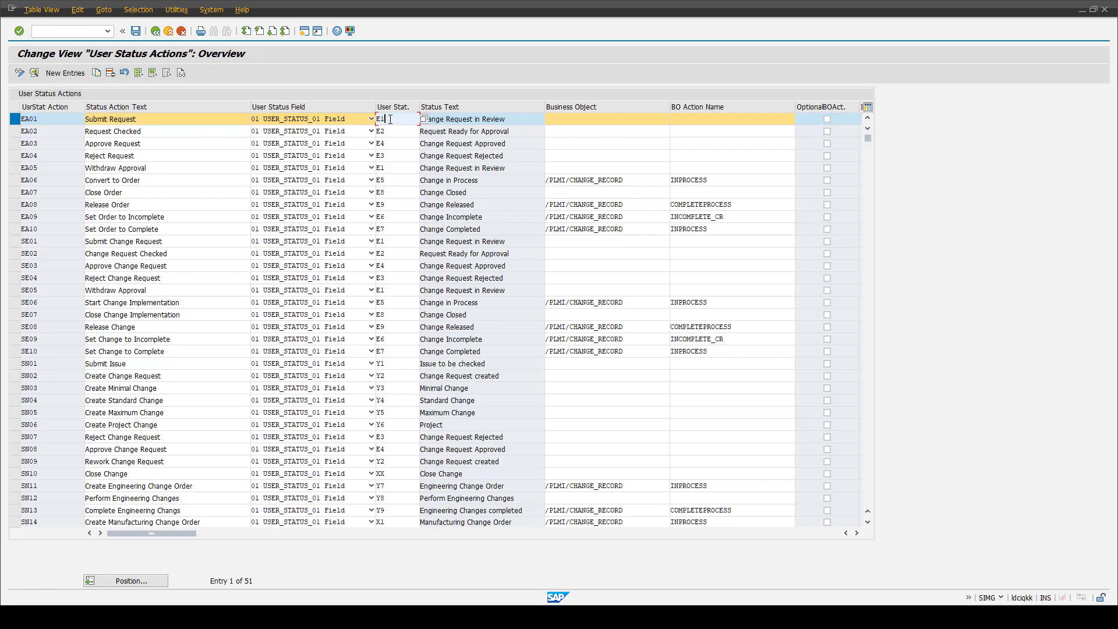
{"action": "double_click", "coordinate": [400, 120]}
{"action": "left_click", "coordinate": [473, 120]}
{"action": "left_click", "coordinate": [635, 121]}
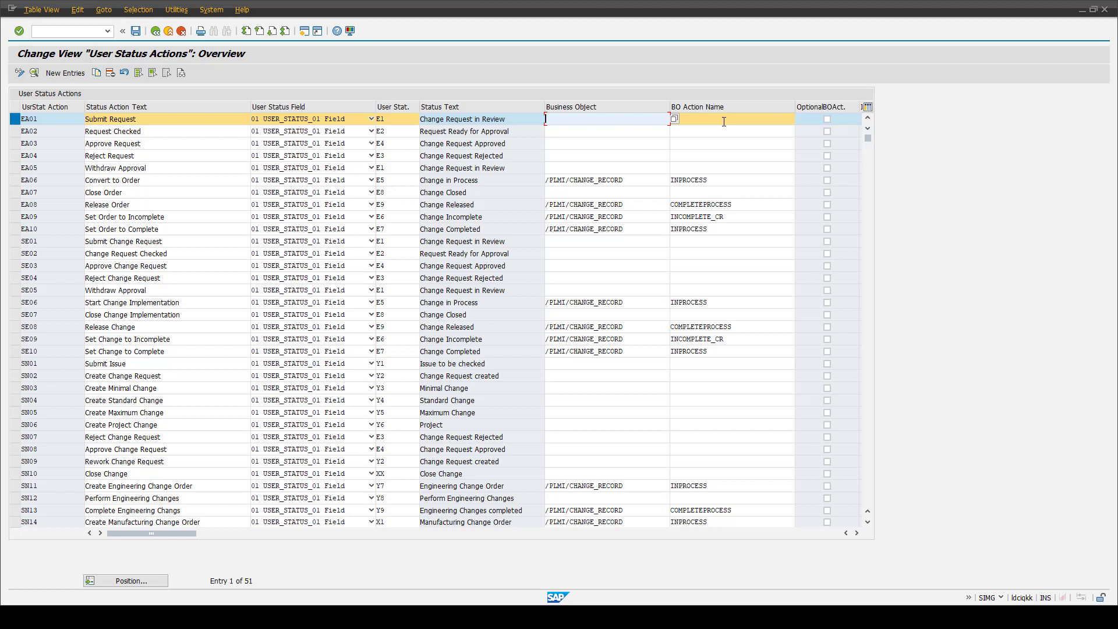
Step: Switch to the Change Record app and check the Change Status options of the "status check" record
{"action": "key", "text": "F4"}
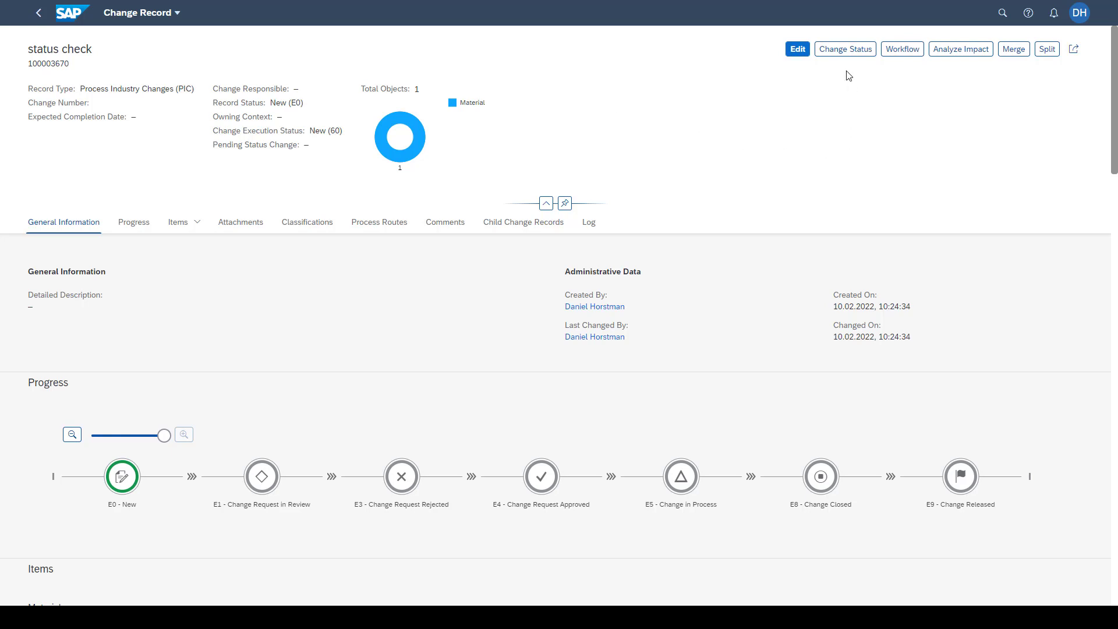
{"action": "left_click", "coordinate": [839, 54]}
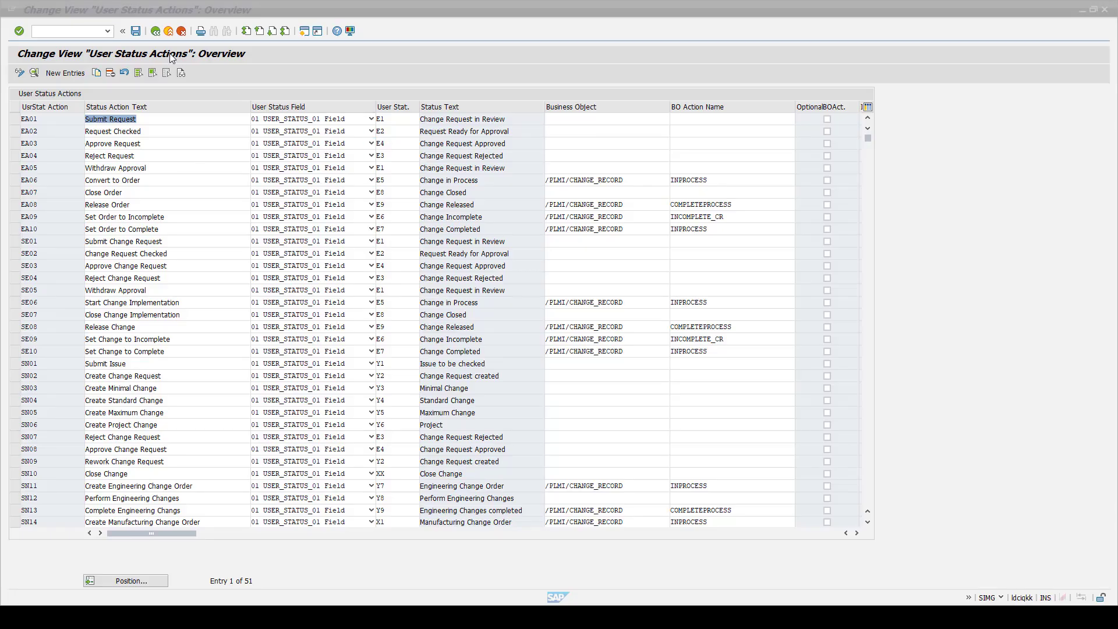
Step: Switch back to SAP GUI, open the Define User Status Profiles activity and examine profile S02's code, text and business object
{"action": "left_click", "coordinate": [157, 32]}
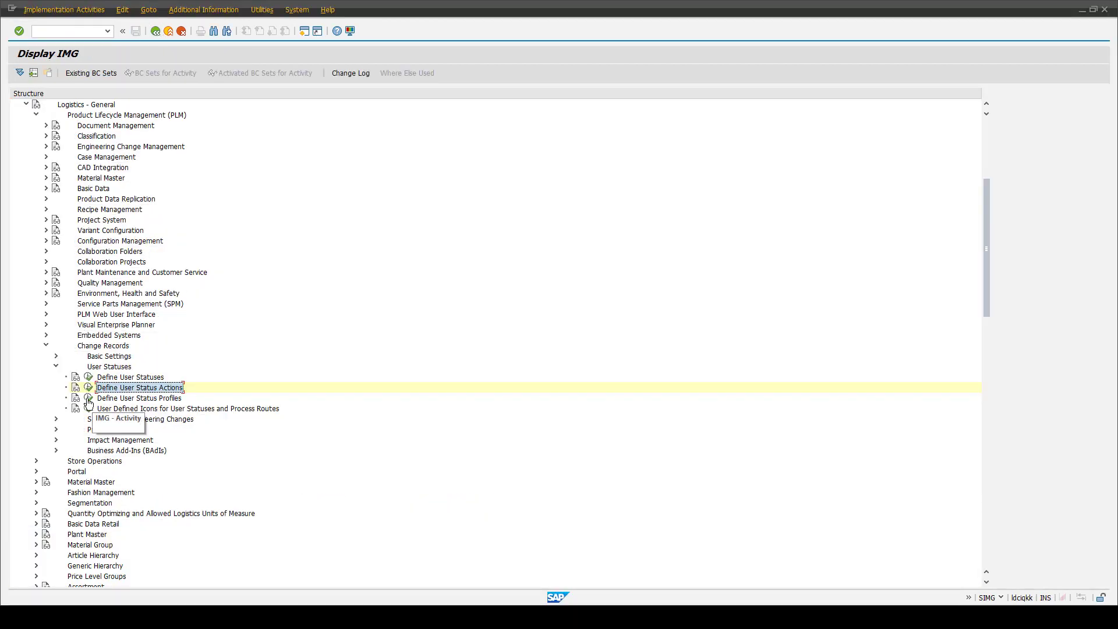
{"action": "left_click", "coordinate": [88, 399]}
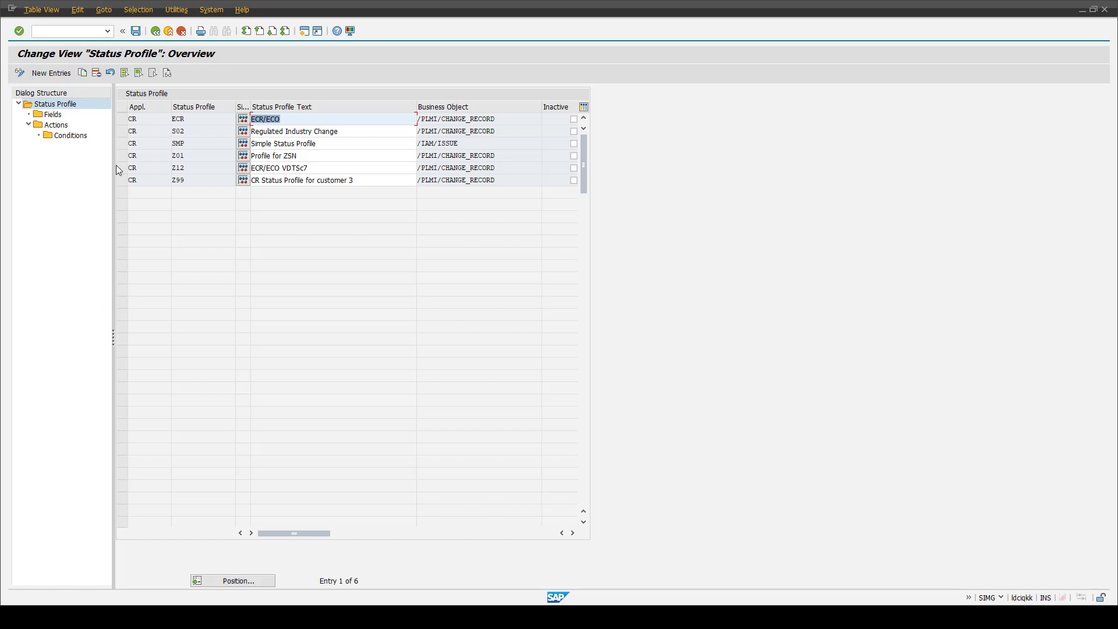
{"action": "left_click", "coordinate": [122, 131]}
{"action": "left_click_drag", "start_coordinate": [192, 131], "coordinate": [171, 127]}
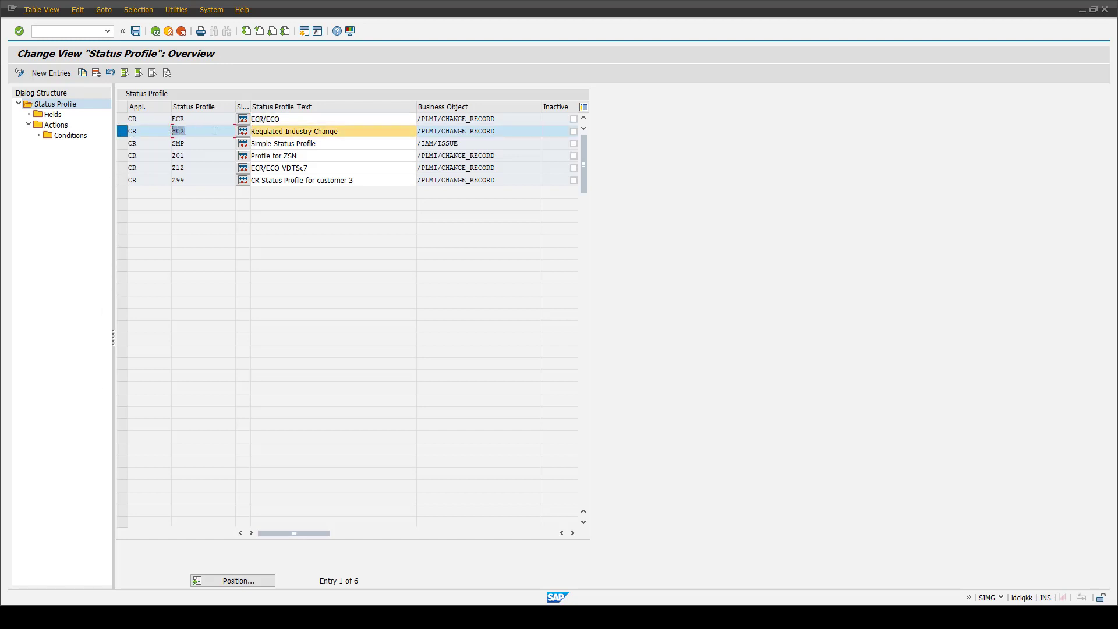
{"action": "left_click_drag", "start_coordinate": [359, 128], "coordinate": [265, 132]}
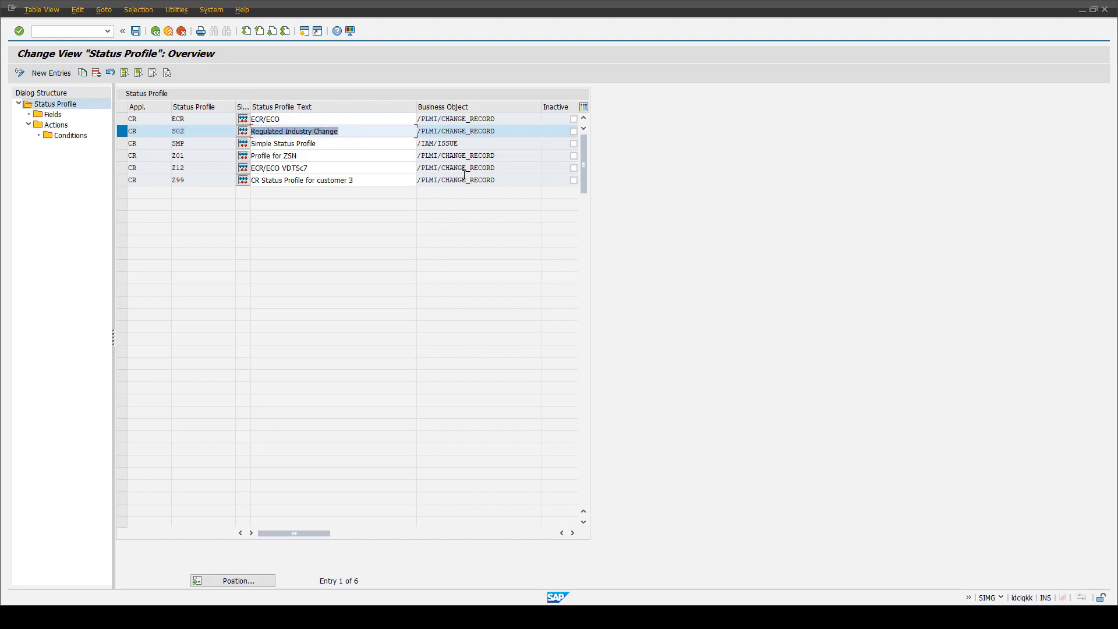
{"action": "left_click_drag", "start_coordinate": [507, 129], "coordinate": [402, 134]}
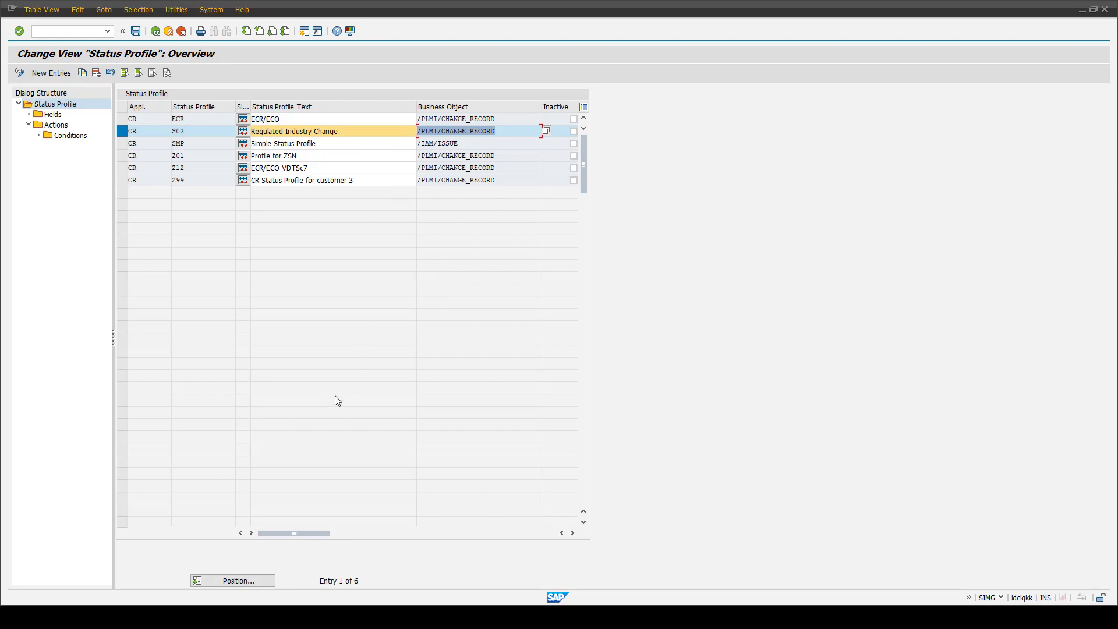
{"action": "left_click_drag", "start_coordinate": [296, 532], "coordinate": [605, 63]}
Step: Display the Fields of status profile S02 and examine the initial user status of USER_STATUS_01
{"action": "left_click", "coordinate": [123, 133]}
{"action": "left_click", "coordinate": [124, 133]}
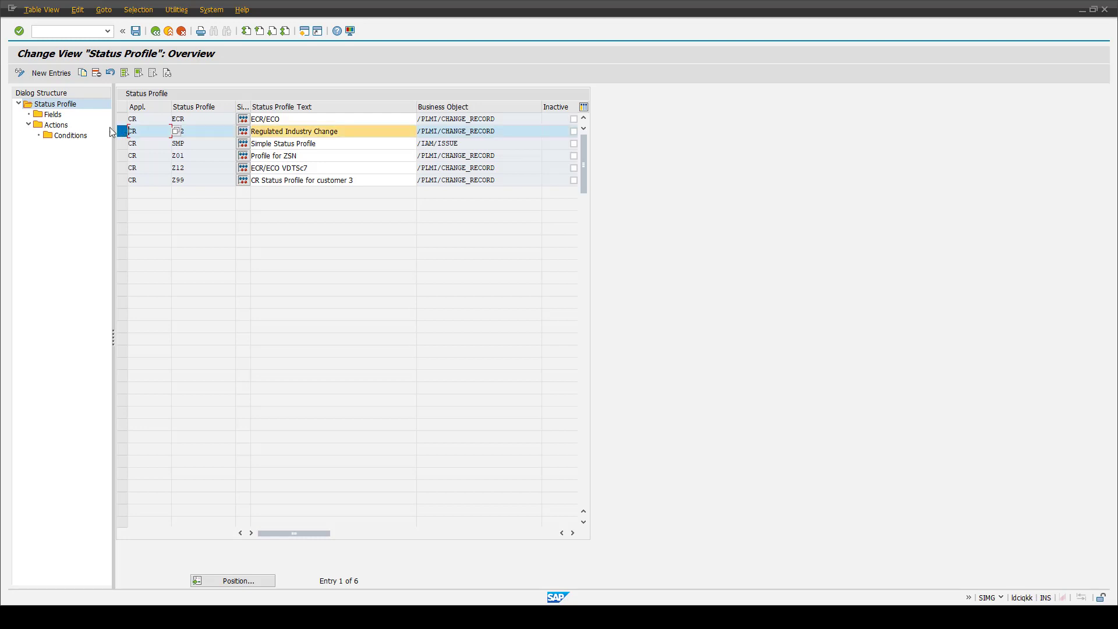
{"action": "double_click", "coordinate": [52, 114]}
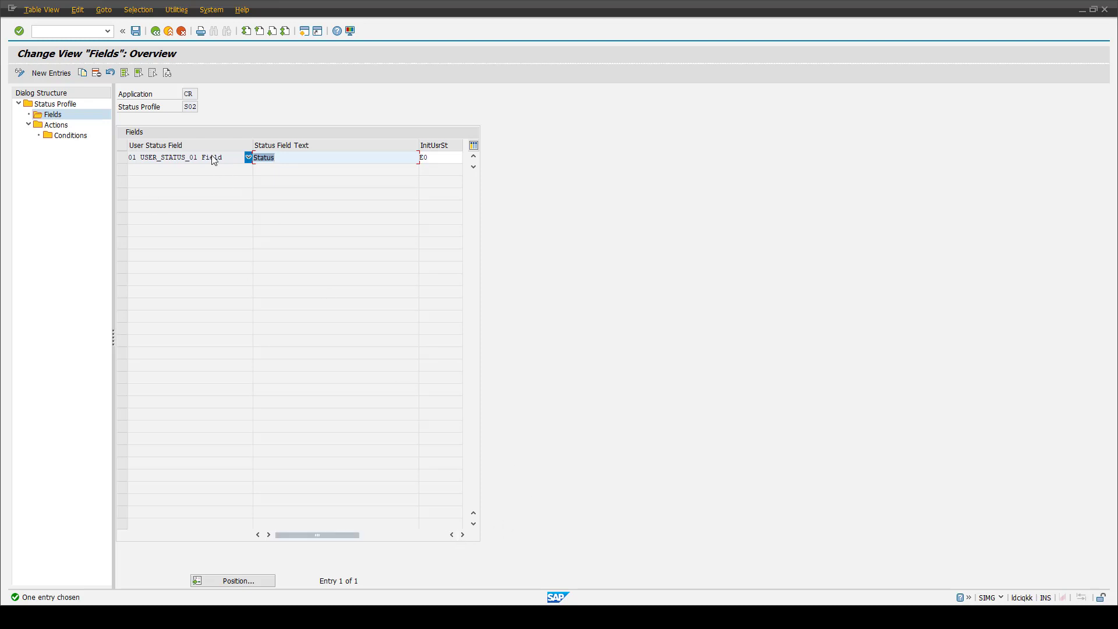
{"action": "left_click", "coordinate": [431, 157]}
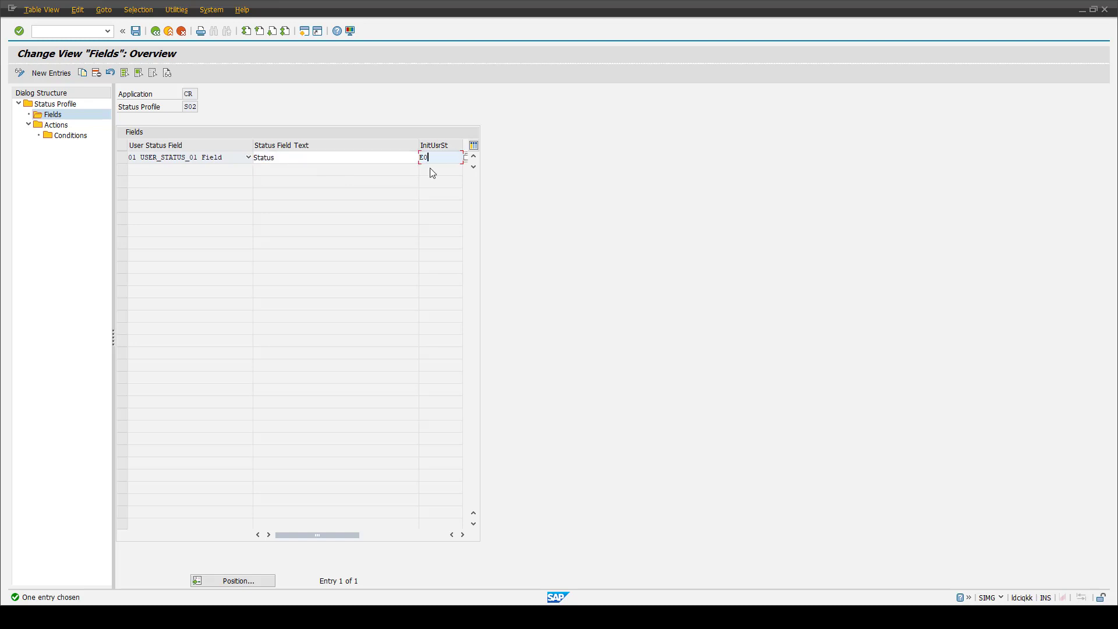
Step: Display the Actions of status profile S02 and select action 10, Submit Change Request, to examine its text
{"action": "double_click", "coordinate": [46, 126]}
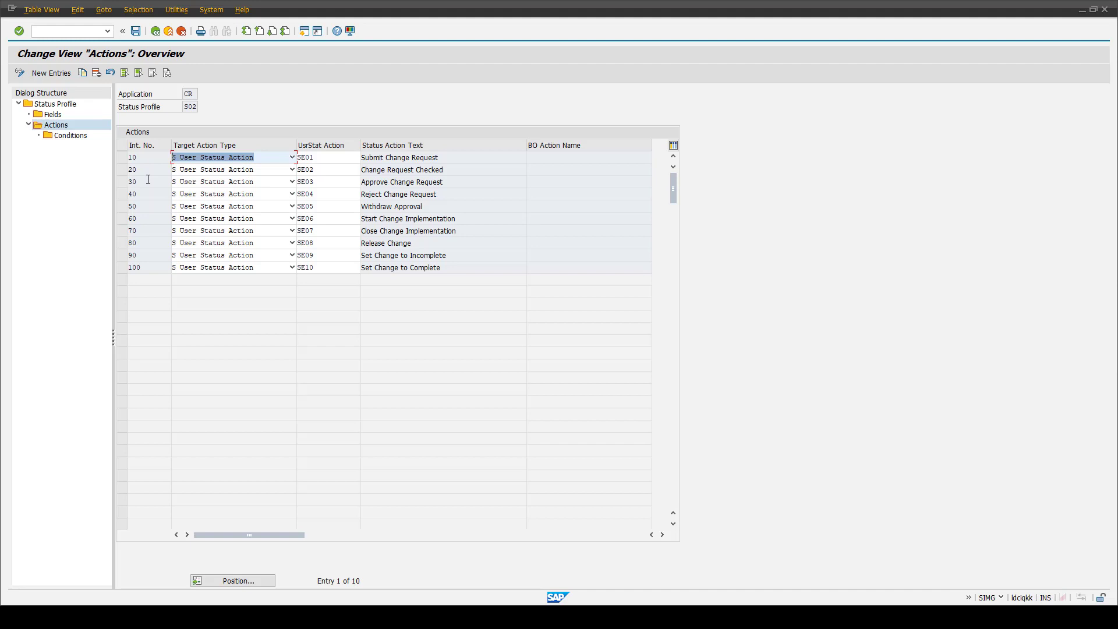
{"action": "left_click", "coordinate": [122, 157]}
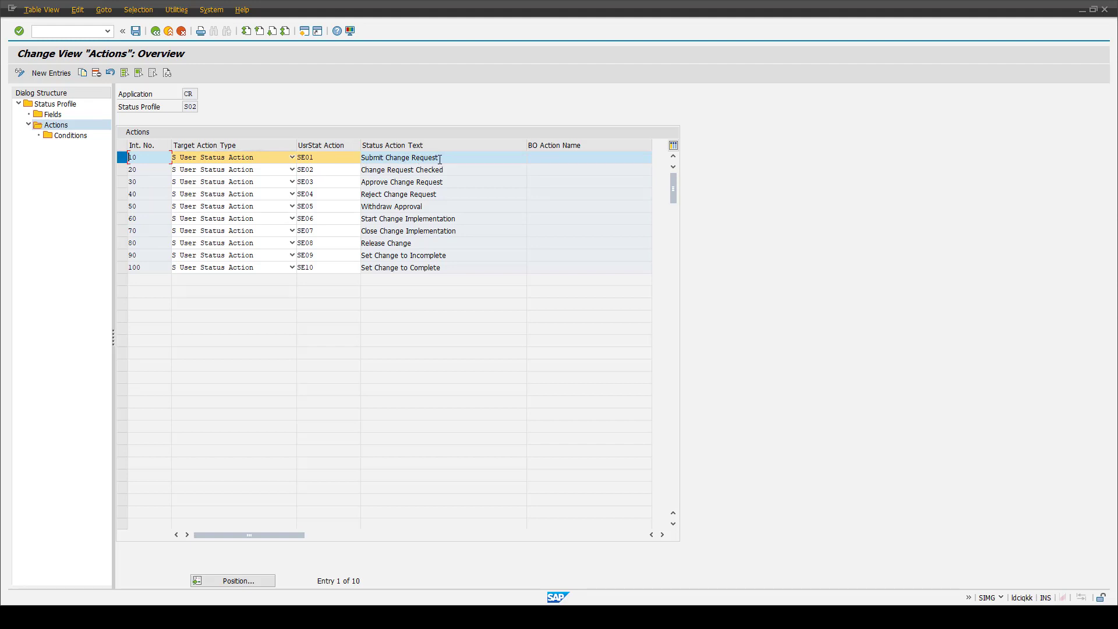
{"action": "left_click_drag", "start_coordinate": [440, 158], "coordinate": [361, 158]}
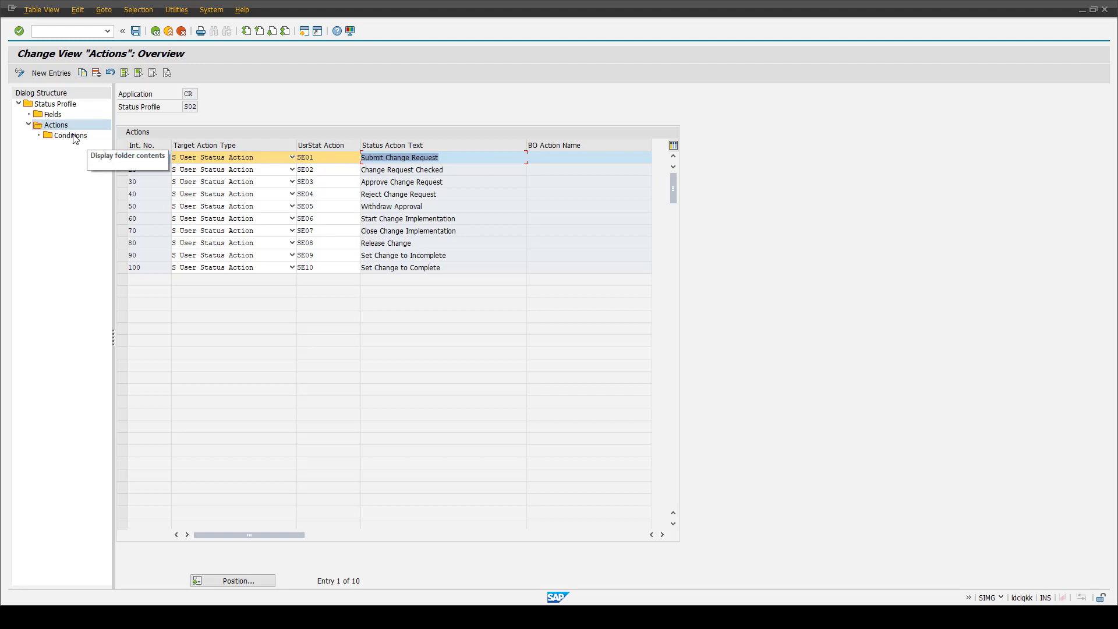
Step: Display the Conditions of the Submit Change Request action and examine its required status code
{"action": "double_click", "coordinate": [73, 136]}
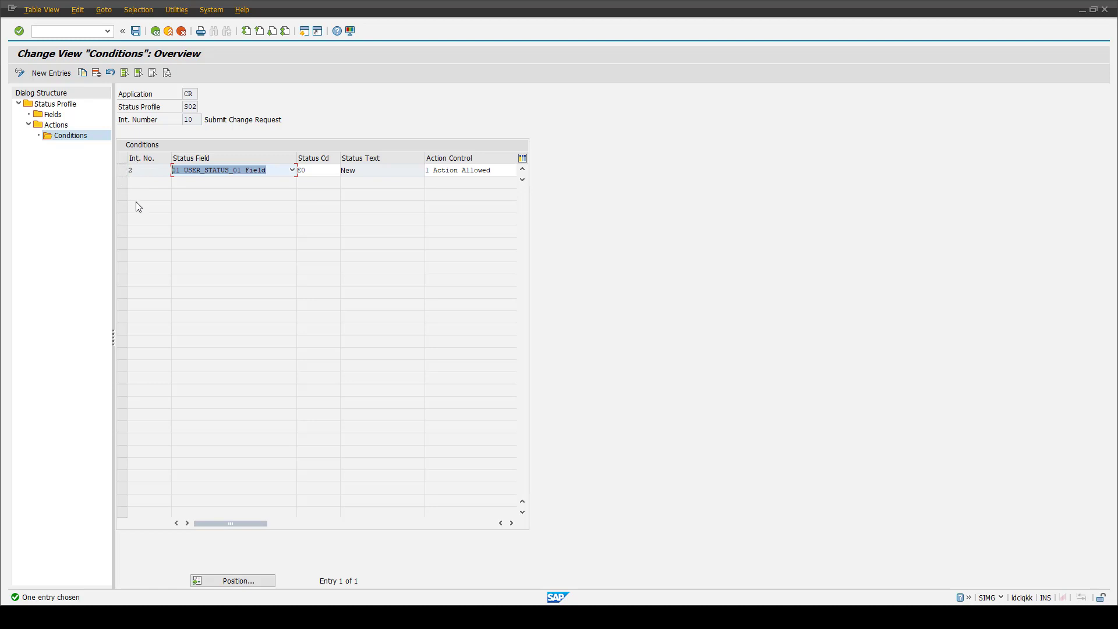
{"action": "double_click", "coordinate": [310, 170]}
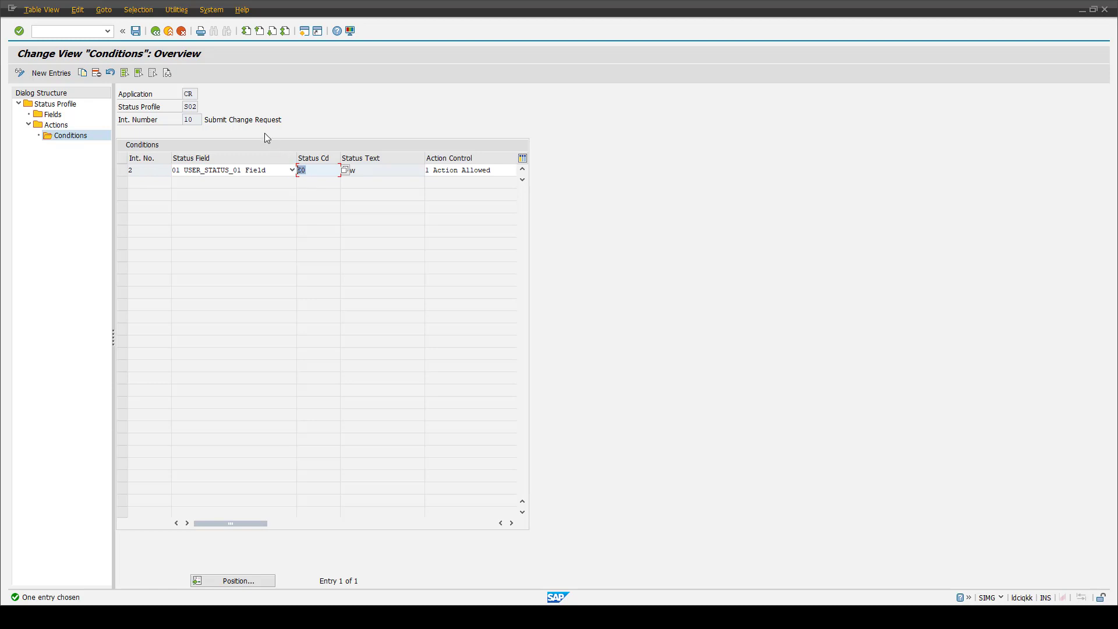
{"action": "left_click_drag", "start_coordinate": [283, 119], "coordinate": [208, 119]}
{"action": "left_click", "coordinate": [227, 121]}
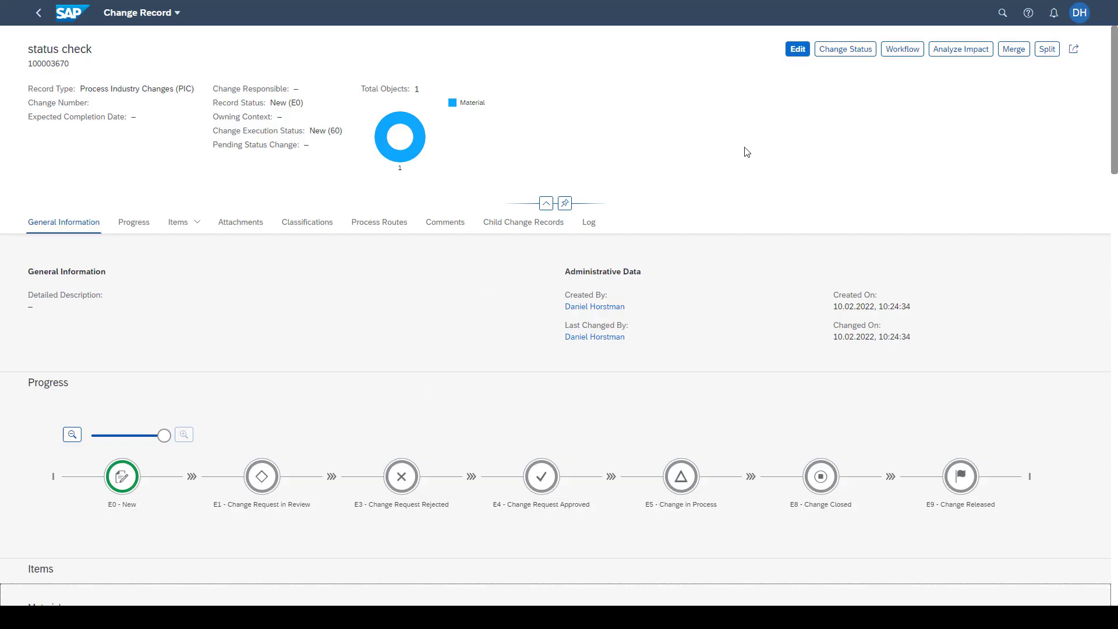
Step: Switch to the Change Record "status check", examine its record status code and change the status with Submit Request
{"action": "left_click_drag", "start_coordinate": [296, 102], "coordinate": [285, 101]}
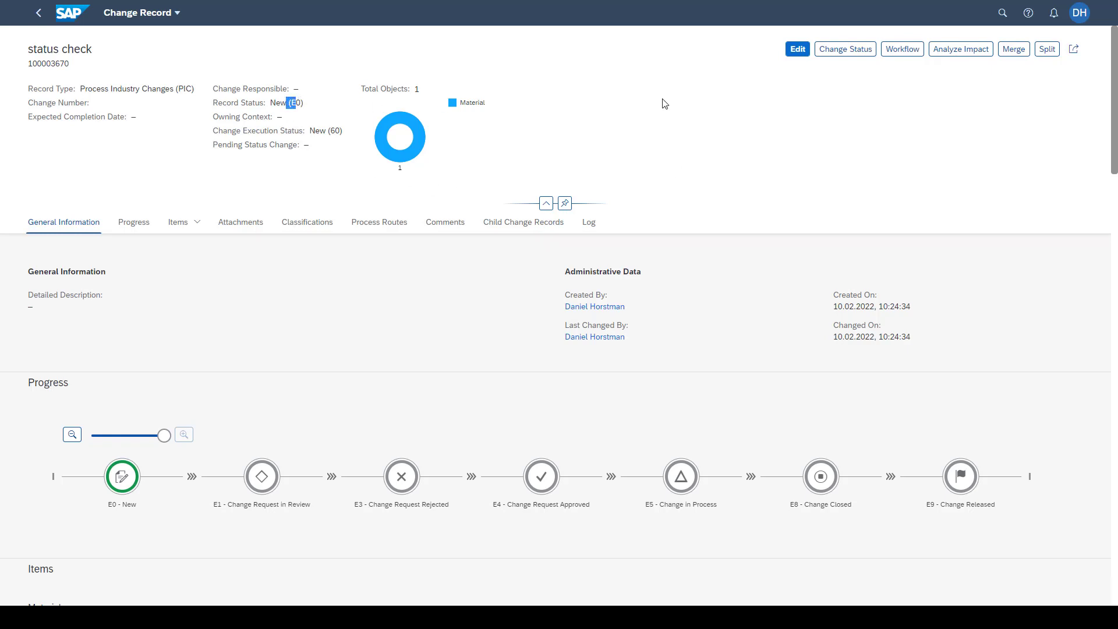
{"action": "left_click", "coordinate": [847, 51]}
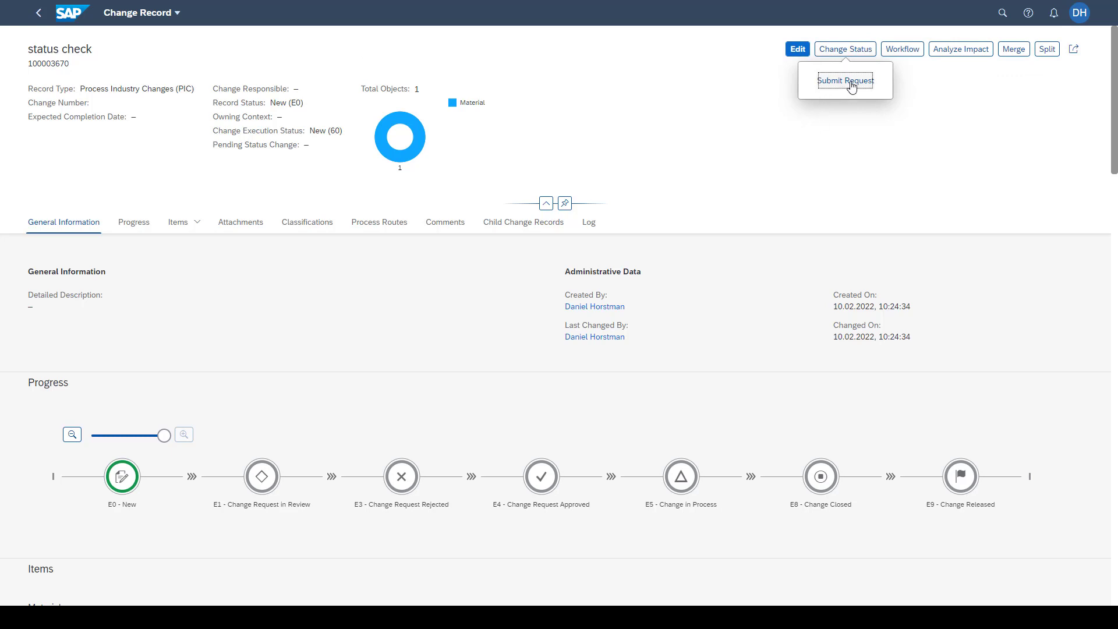
{"action": "left_click", "coordinate": [849, 103]}
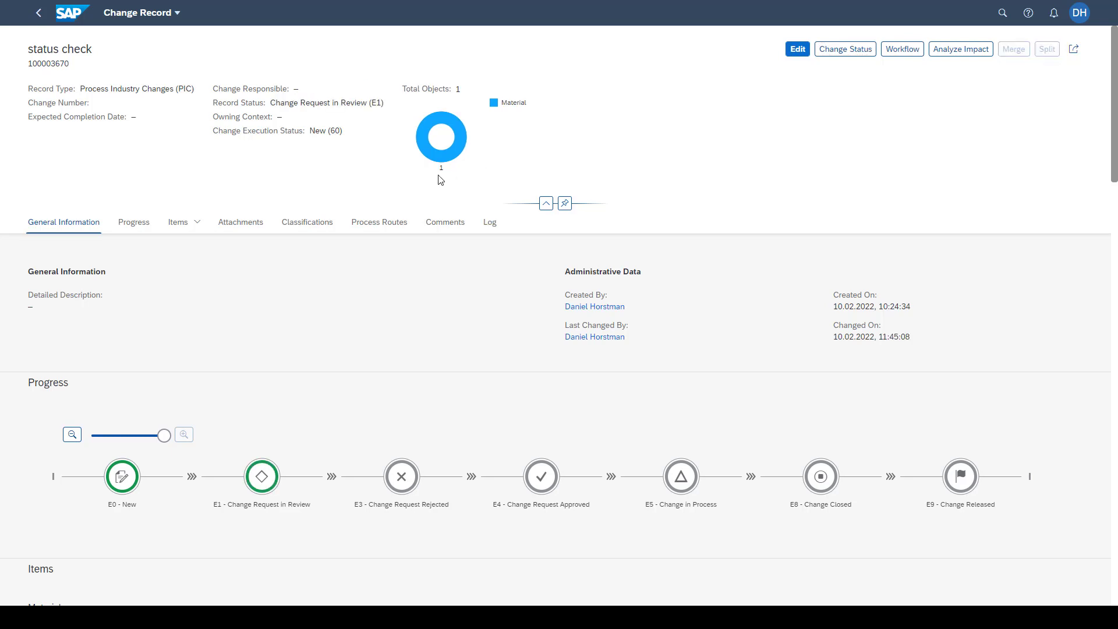
Step: Examine the new record status of the change record and display the status changes available for it
{"action": "left_click_drag", "start_coordinate": [377, 102], "coordinate": [281, 107]}
{"action": "left_click", "coordinate": [280, 106]}
{"action": "left_click", "coordinate": [836, 49]}
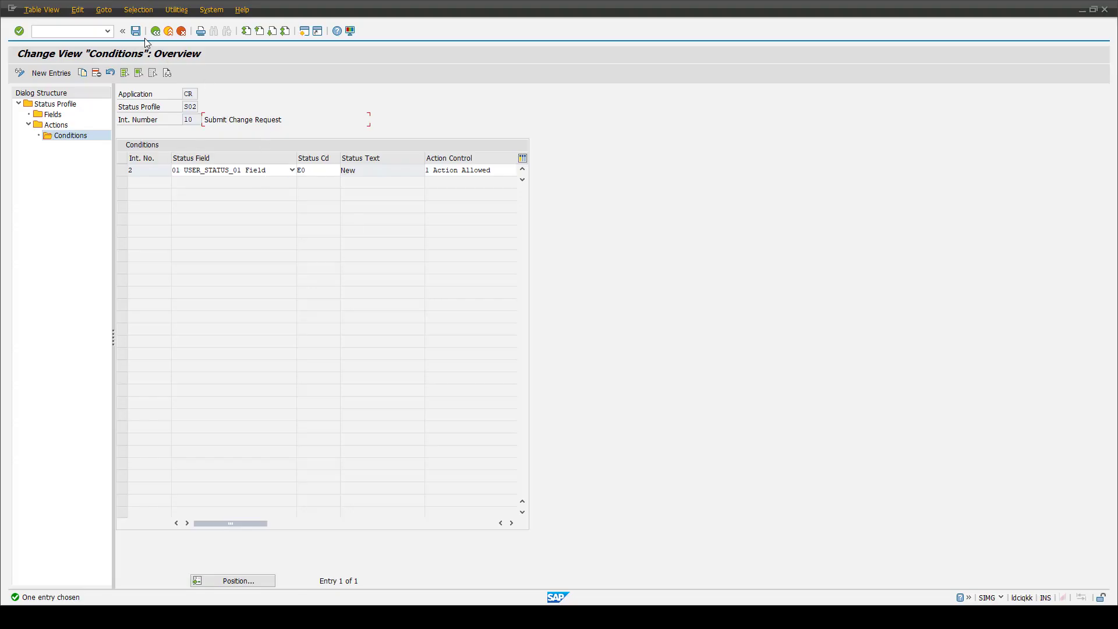
Step: Switch back to SAP GUI, return to the Actions of status profile S02 and select action 20, Change Request Checked, to examine its text
{"action": "left_click", "coordinate": [156, 32]}
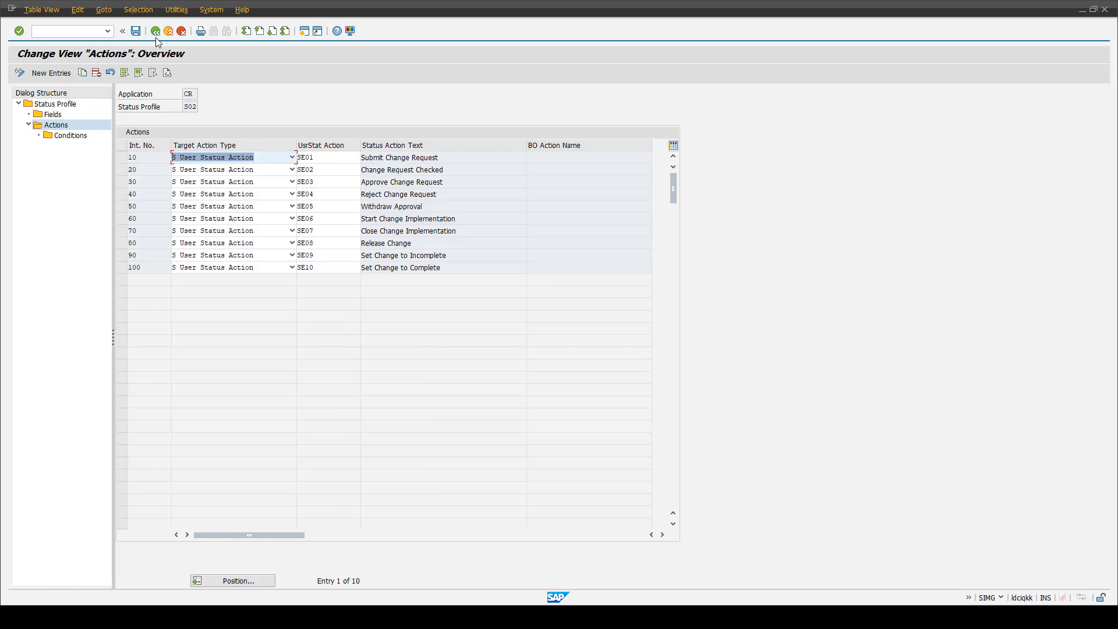
{"action": "left_click", "coordinate": [121, 173]}
{"action": "left_click_drag", "start_coordinate": [366, 172], "coordinate": [442, 173]}
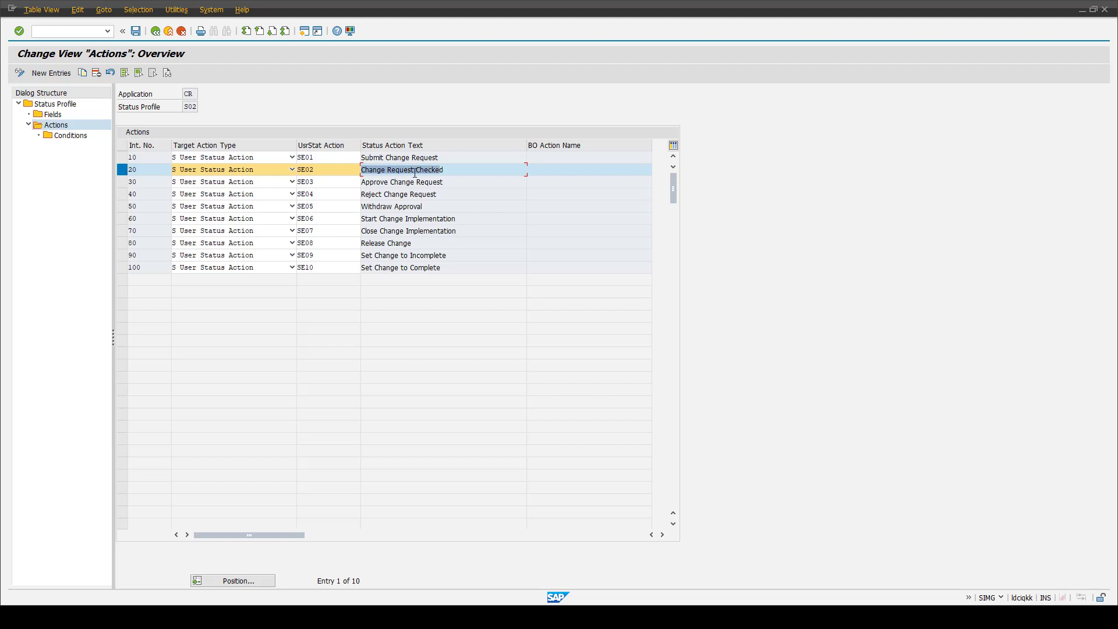
Step: Display the Conditions of the Change Request Checked action and examine its status code, action text and status profile
{"action": "left_click", "coordinate": [67, 138]}
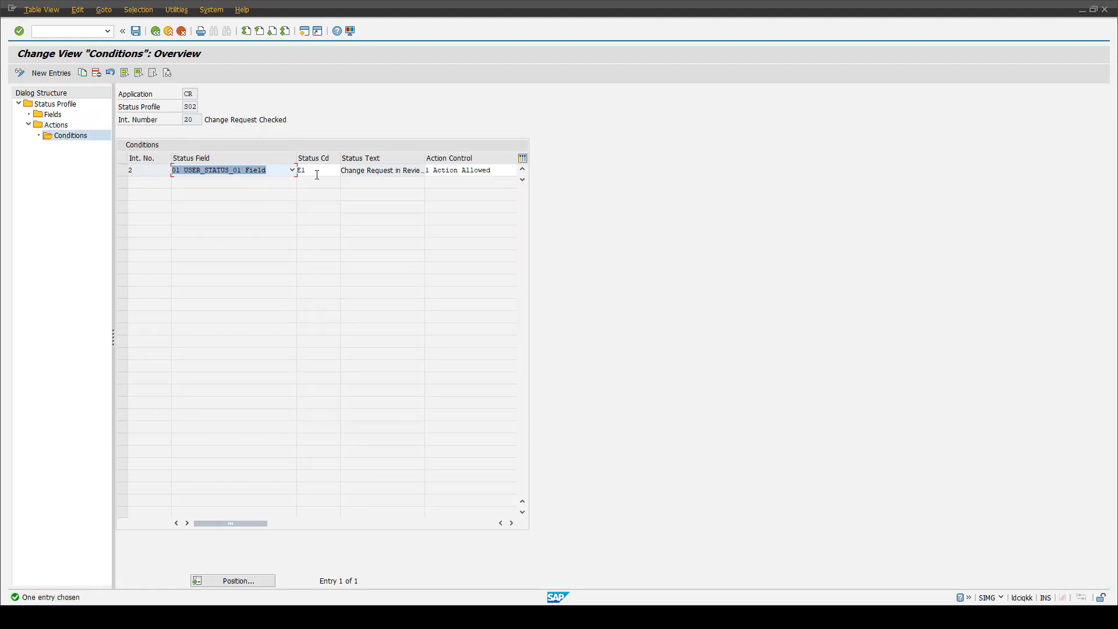
{"action": "left_click", "coordinate": [313, 170]}
{"action": "left_click_drag", "start_coordinate": [308, 170], "coordinate": [295, 171]}
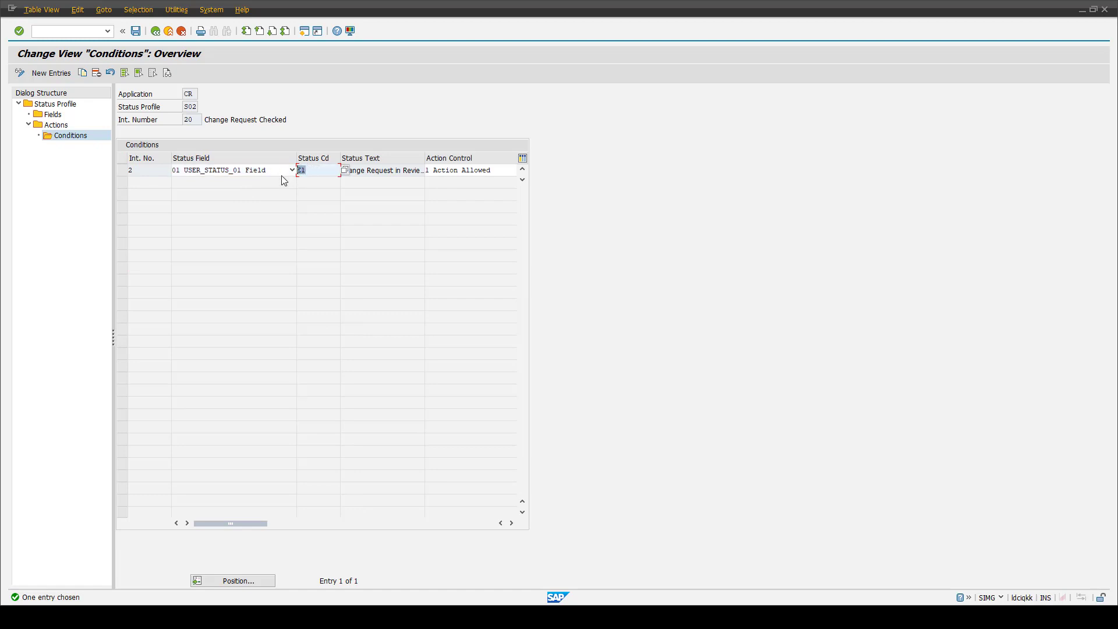
{"action": "left_click_drag", "start_coordinate": [204, 119], "coordinate": [315, 118]}
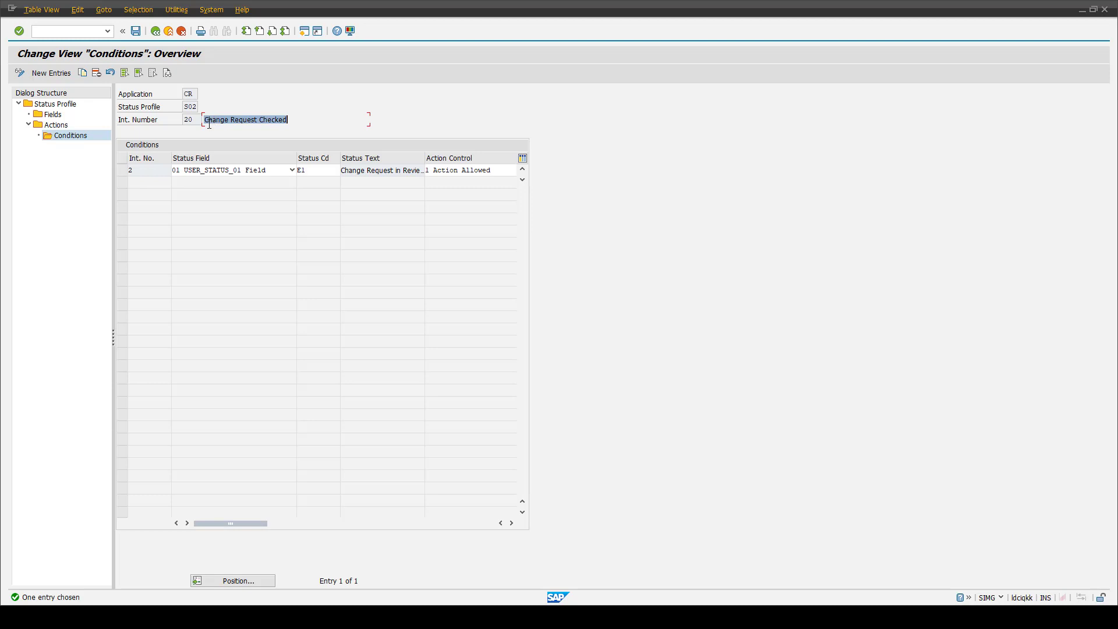
{"action": "left_click_drag", "start_coordinate": [197, 107], "coordinate": [179, 112]}
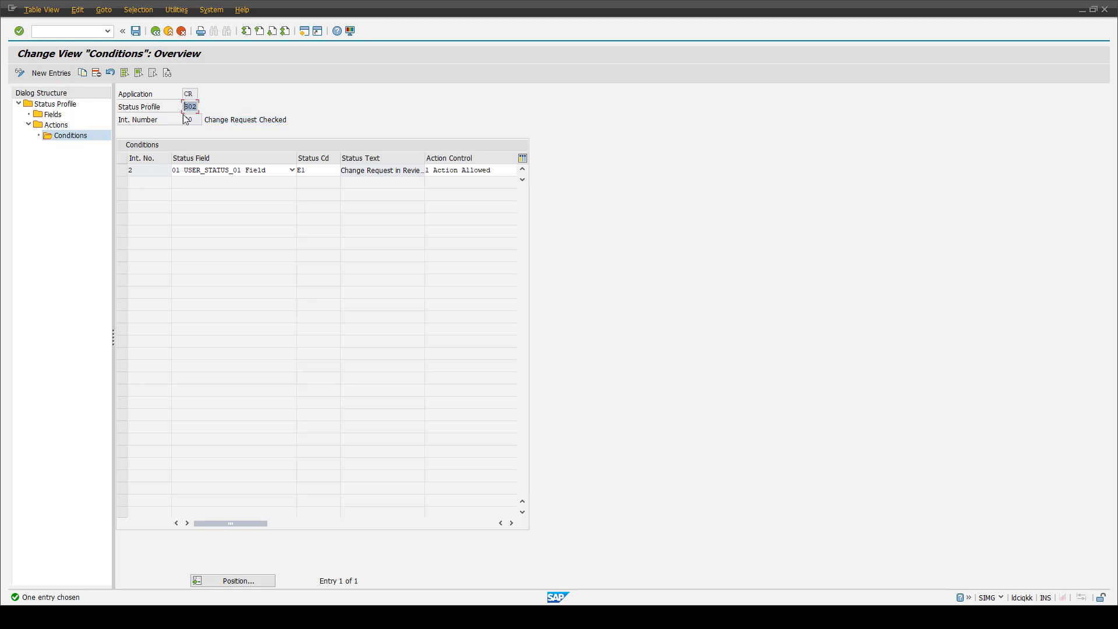
Step: Leave the status profile configuration and open the Define Engineering Change Record Types activity under Settings for Engineering Changes
{"action": "left_click", "coordinate": [156, 32]}
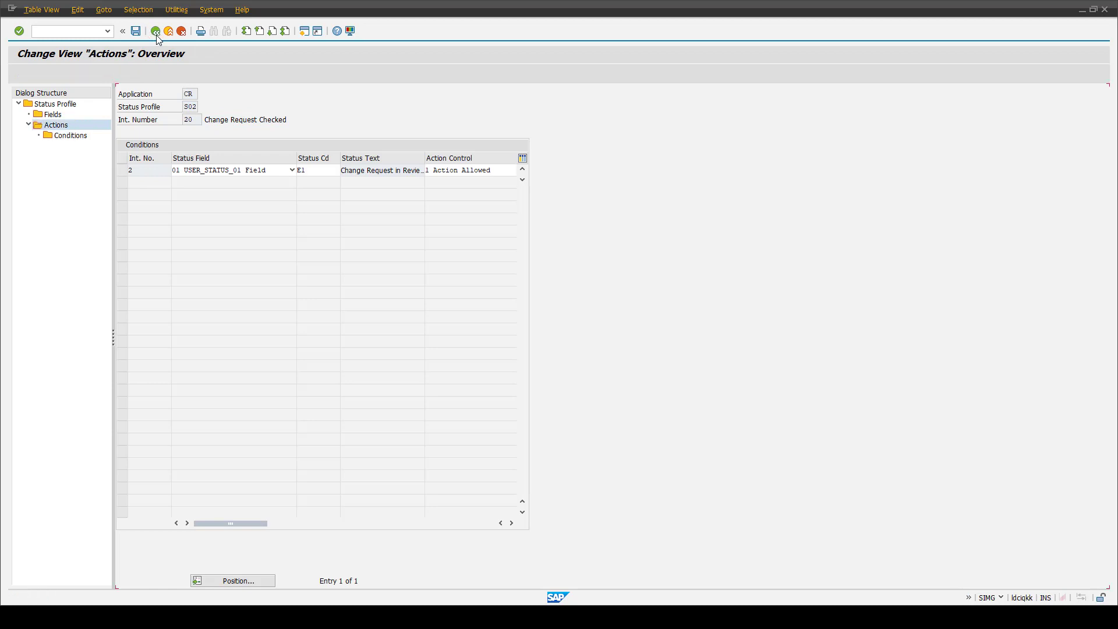
{"action": "left_click", "coordinate": [156, 32]}
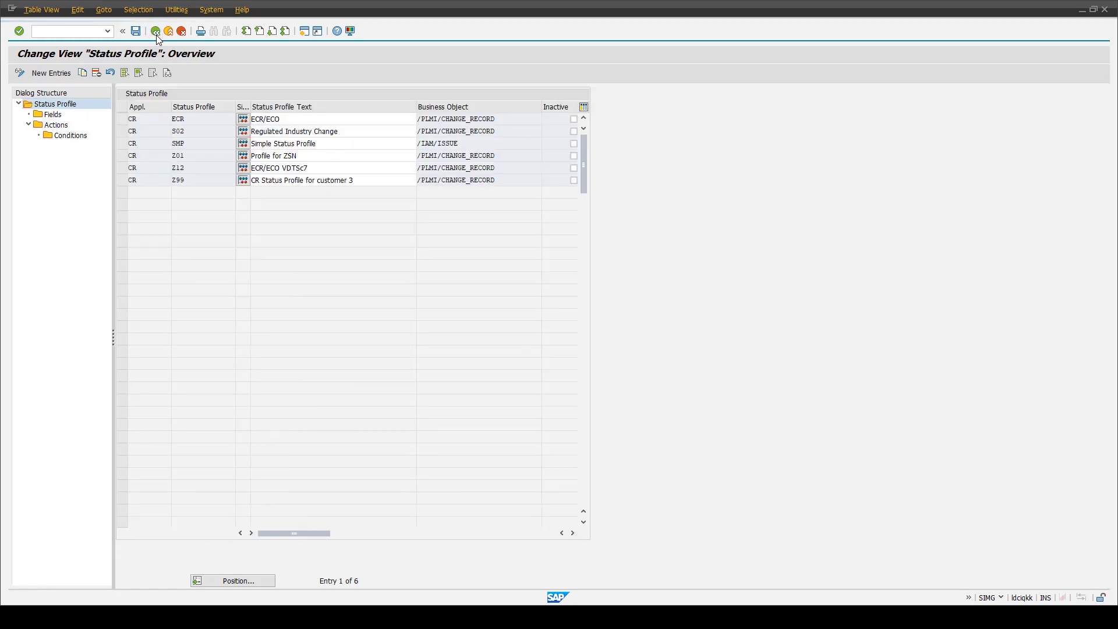
{"action": "left_click", "coordinate": [155, 33]}
{"action": "left_click", "coordinate": [56, 418]}
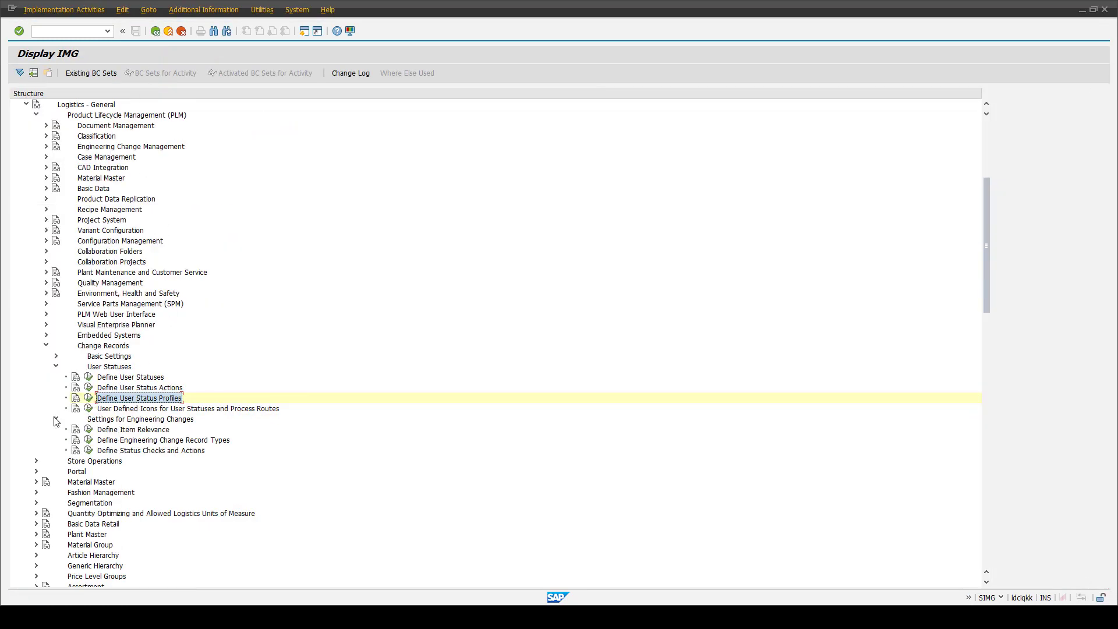
{"action": "left_click", "coordinate": [87, 444]}
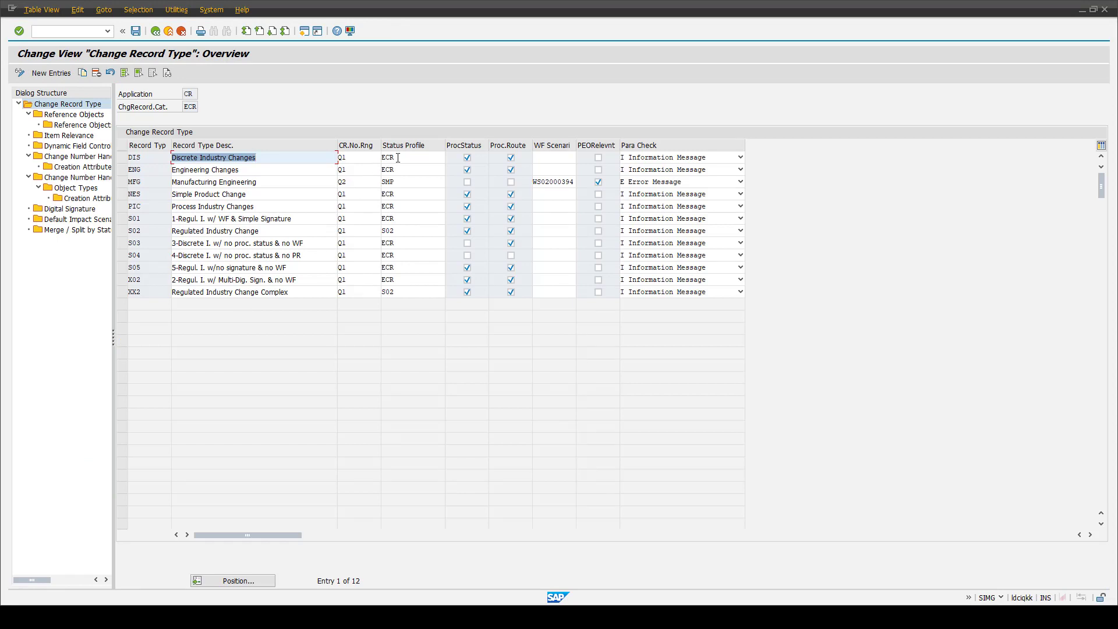
Step: Examine the status profile assigned to record type S02, Regulated Industry Change, and return to the IMG structure
{"action": "left_click", "coordinate": [398, 232]}
{"action": "double_click", "coordinate": [398, 231]}
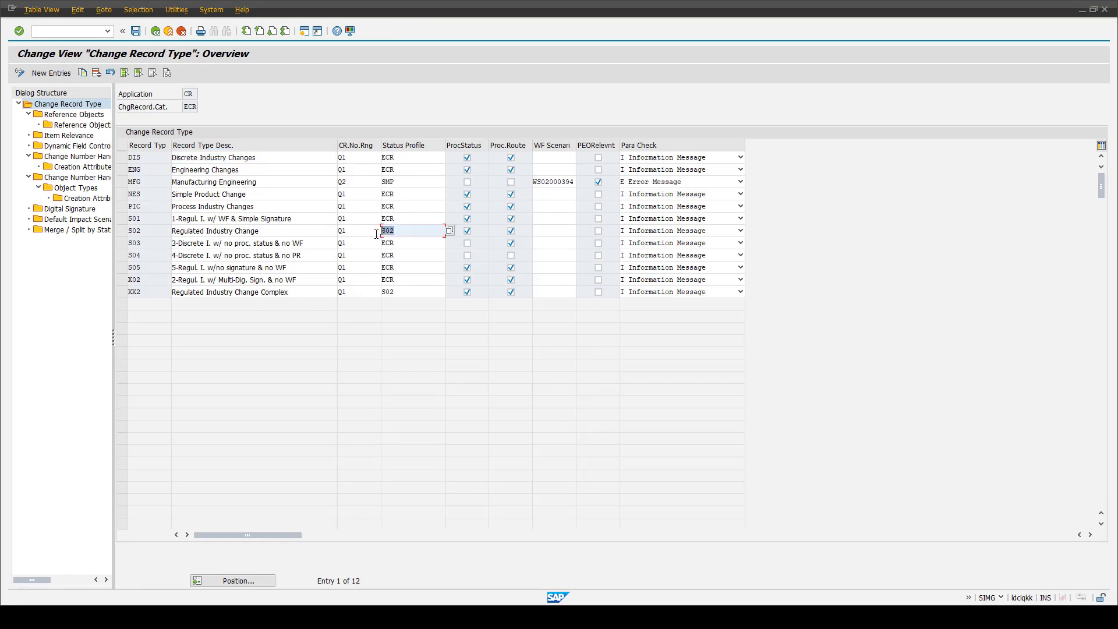
{"action": "left_click", "coordinate": [122, 232]}
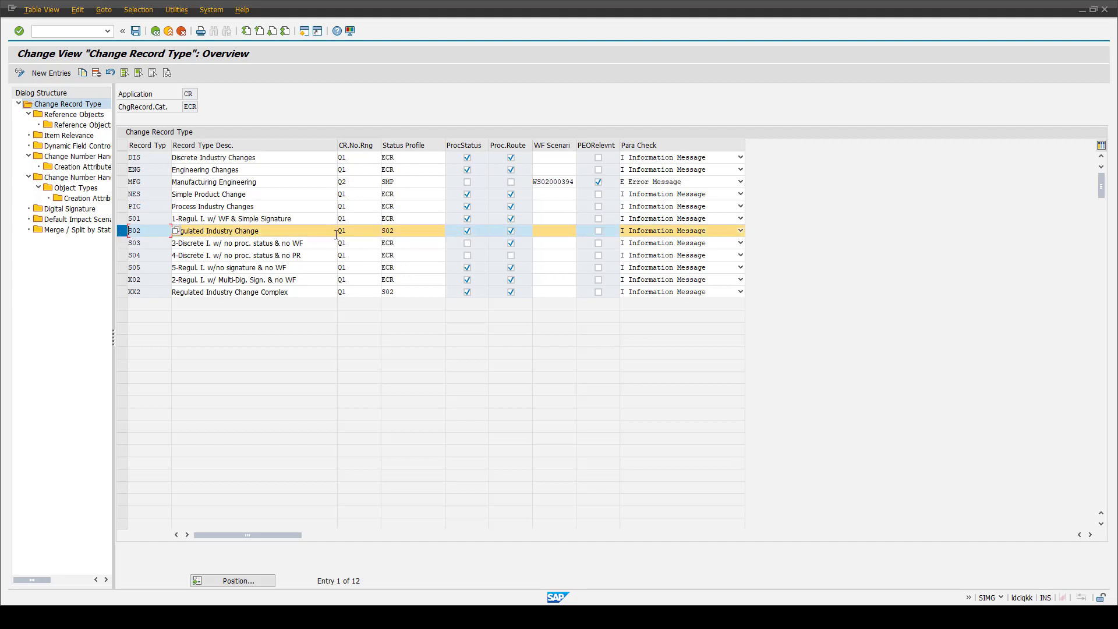
{"action": "left_click_drag", "start_coordinate": [400, 231], "coordinate": [381, 231]}
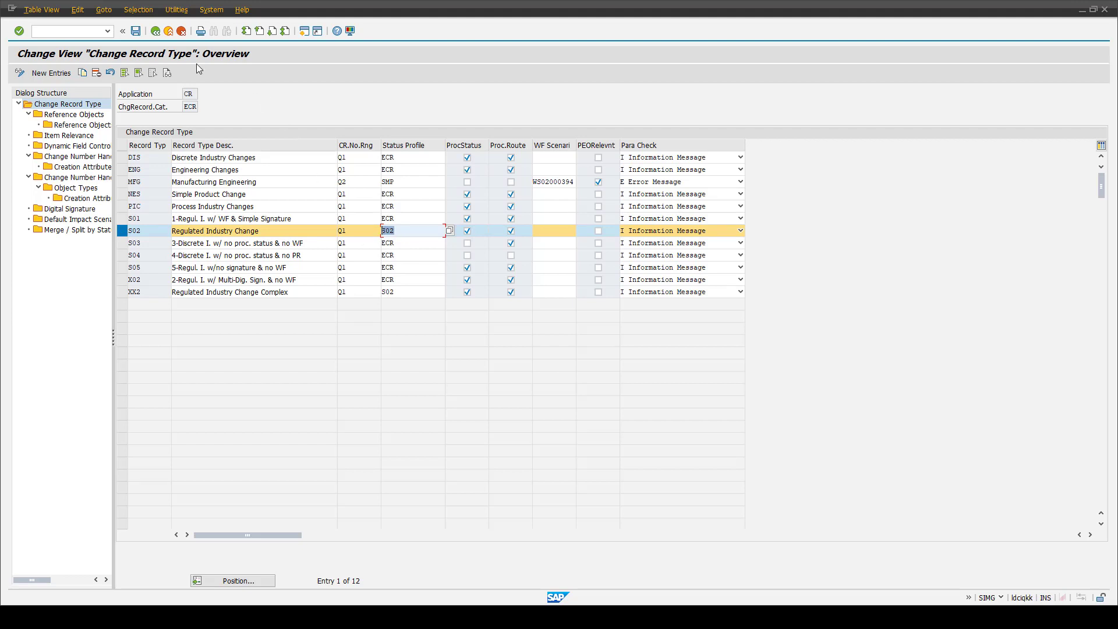
{"action": "left_click", "coordinate": [156, 35]}
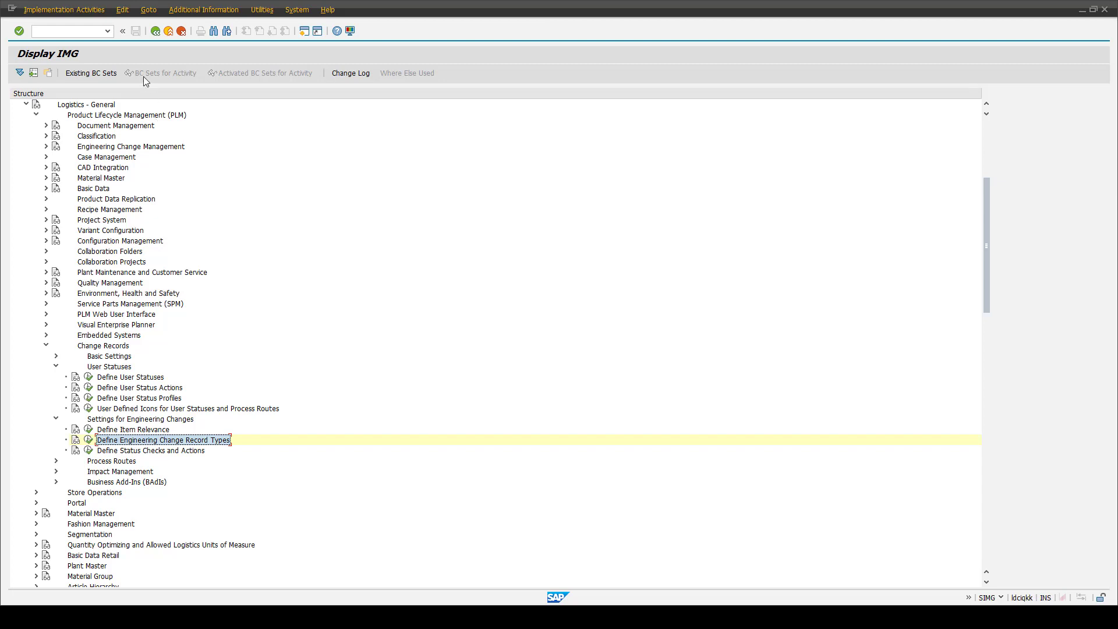
Step: Open User Defined Icons for User Statuses and Process Routes and examine the first DIS entry's record type, status profile, user status and icon
{"action": "left_click", "coordinate": [91, 411]}
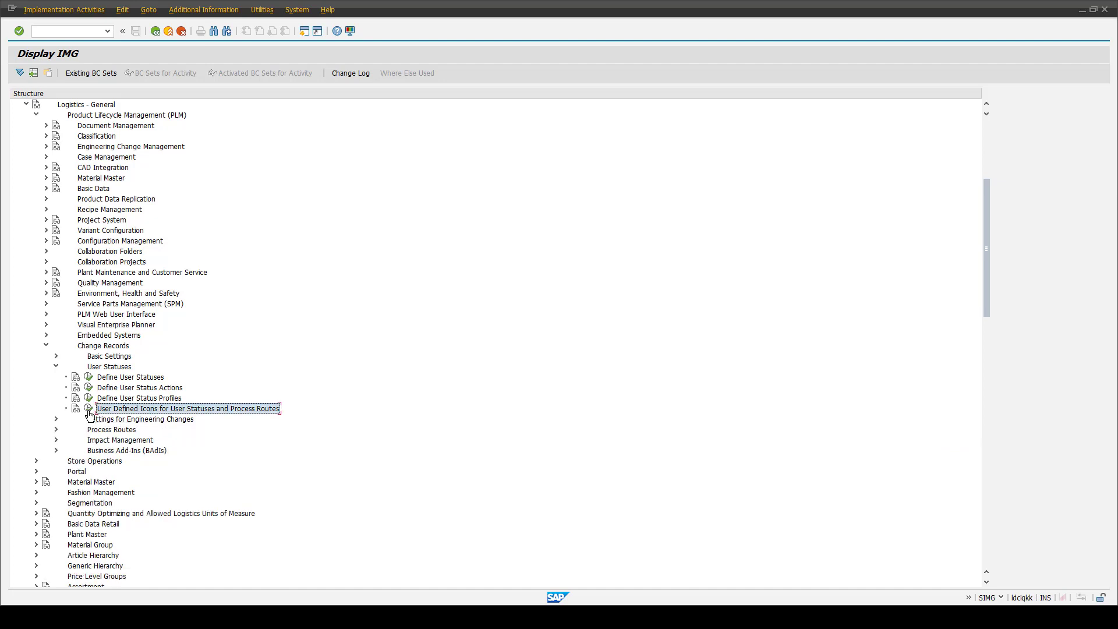
{"action": "left_click", "coordinate": [89, 409]}
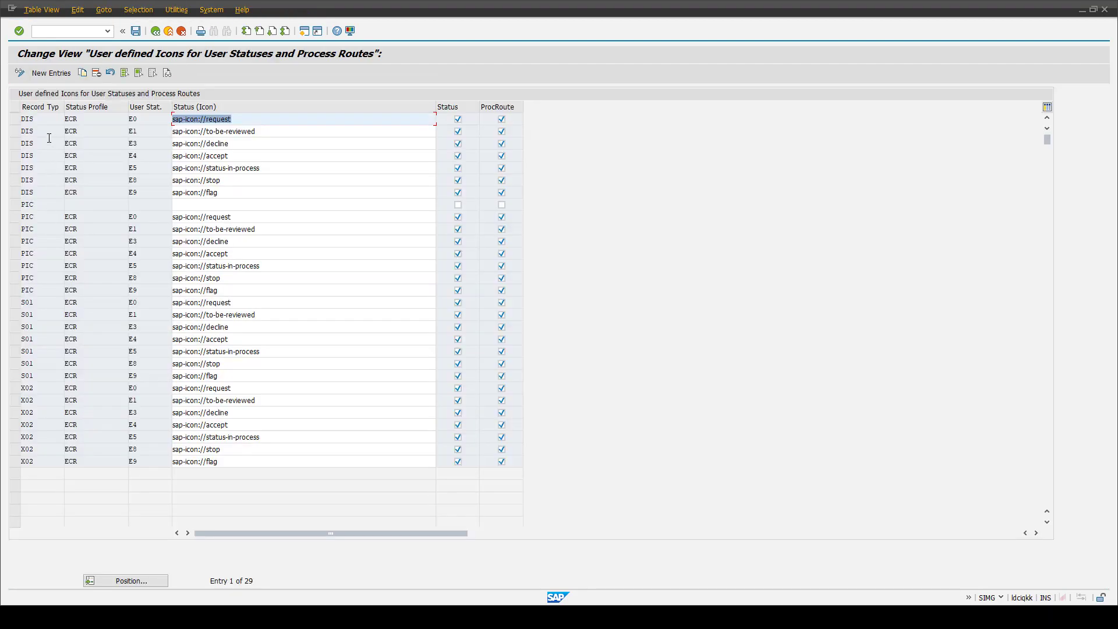
{"action": "left_click", "coordinate": [27, 118]}
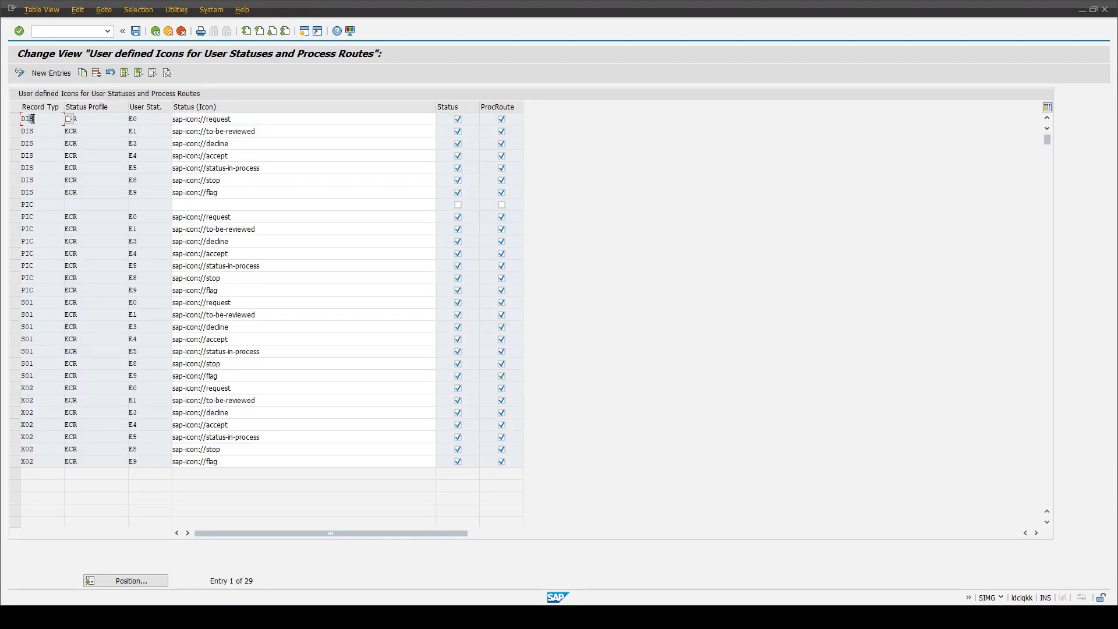
{"action": "left_click", "coordinate": [85, 118]}
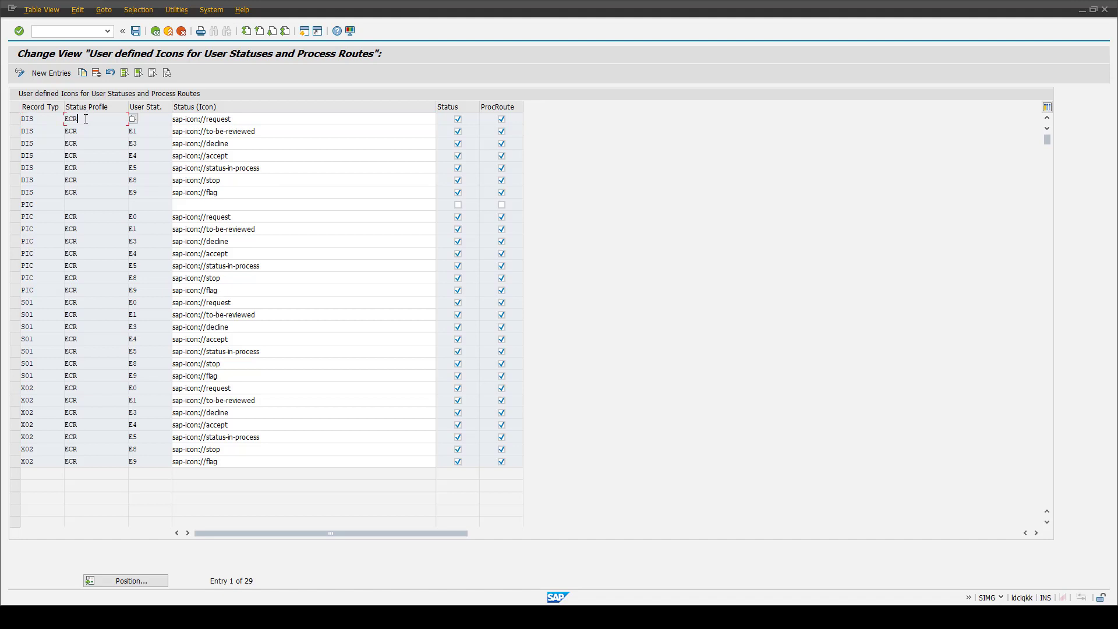
{"action": "left_click", "coordinate": [146, 120]}
{"action": "left_click", "coordinate": [220, 118]}
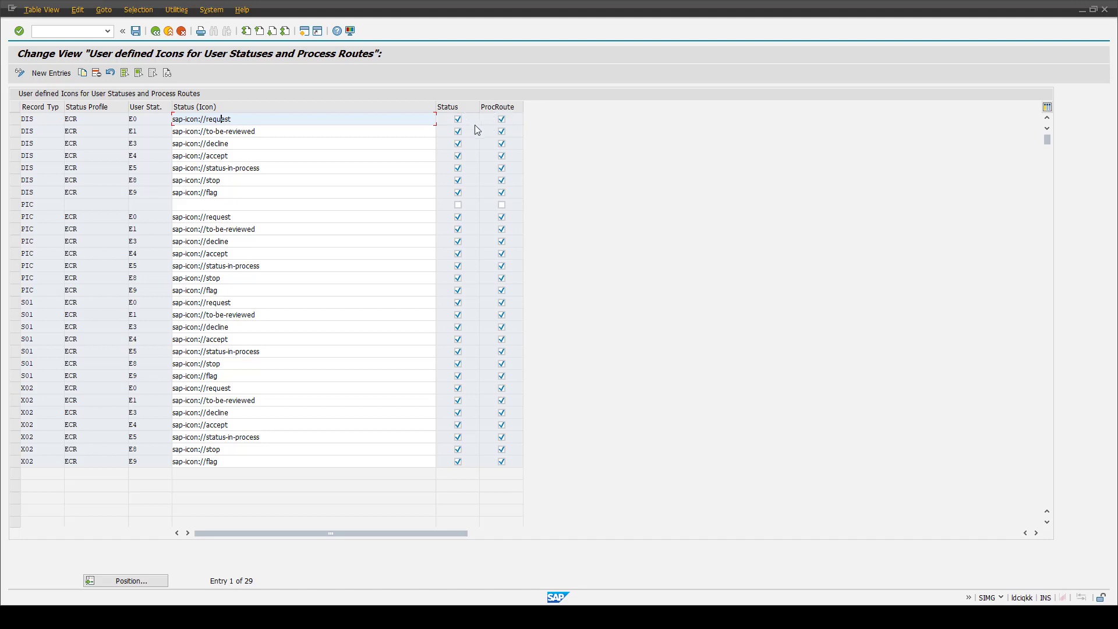
Step: Select the entry for record type S01 with user status E1 and examine its status code and icon
{"action": "left_click", "coordinate": [15, 315]}
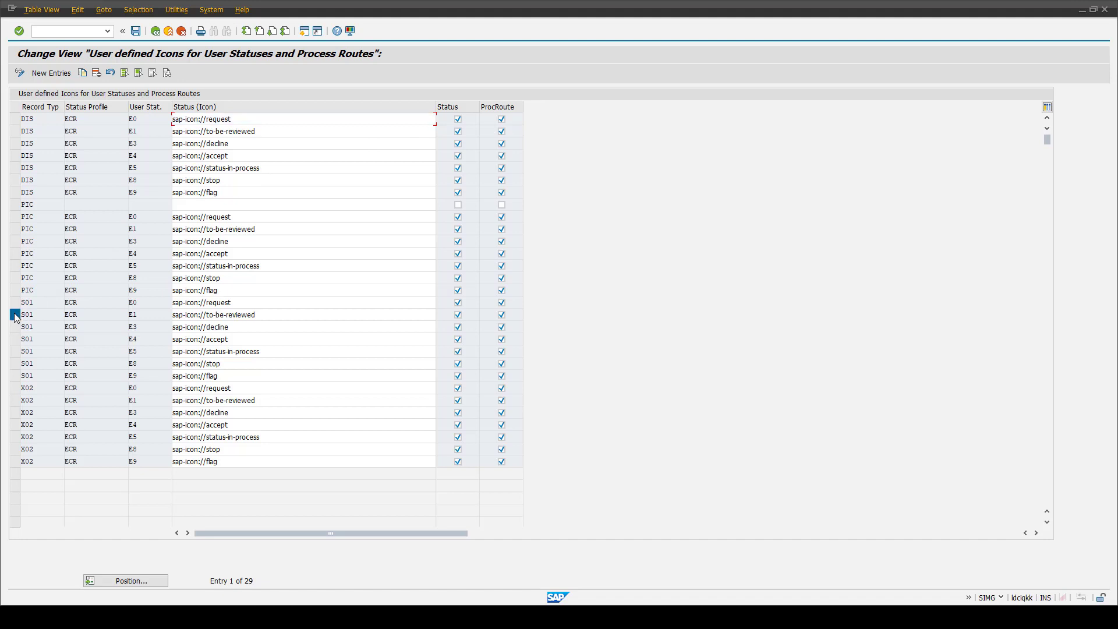
{"action": "left_click", "coordinate": [153, 315]}
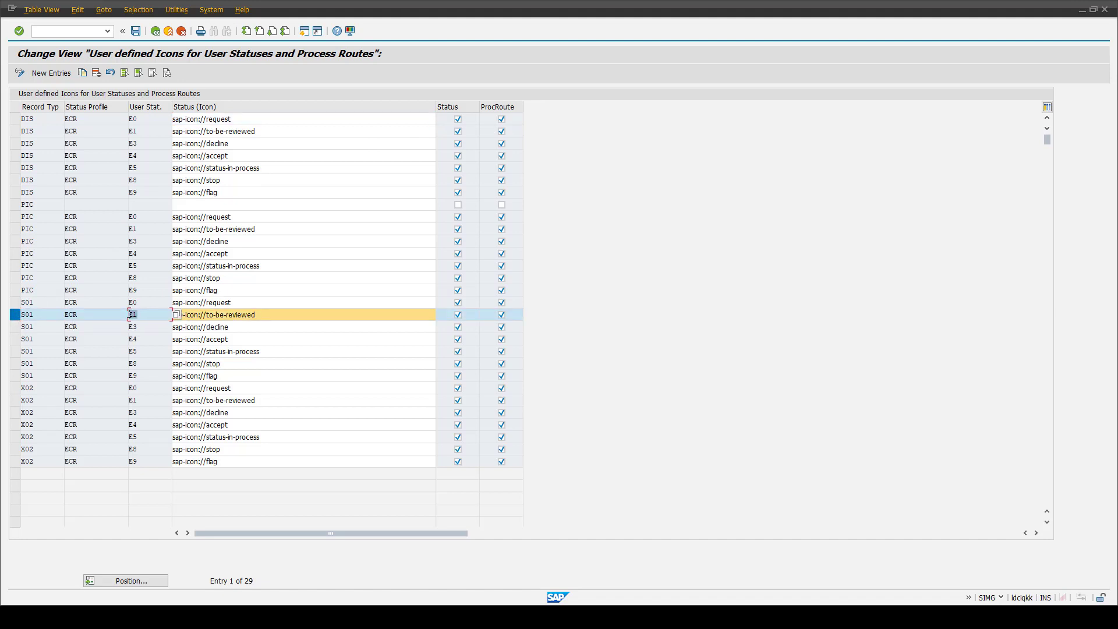
{"action": "left_click", "coordinate": [279, 315]}
{"action": "left_click_drag", "start_coordinate": [286, 316], "coordinate": [165, 316]}
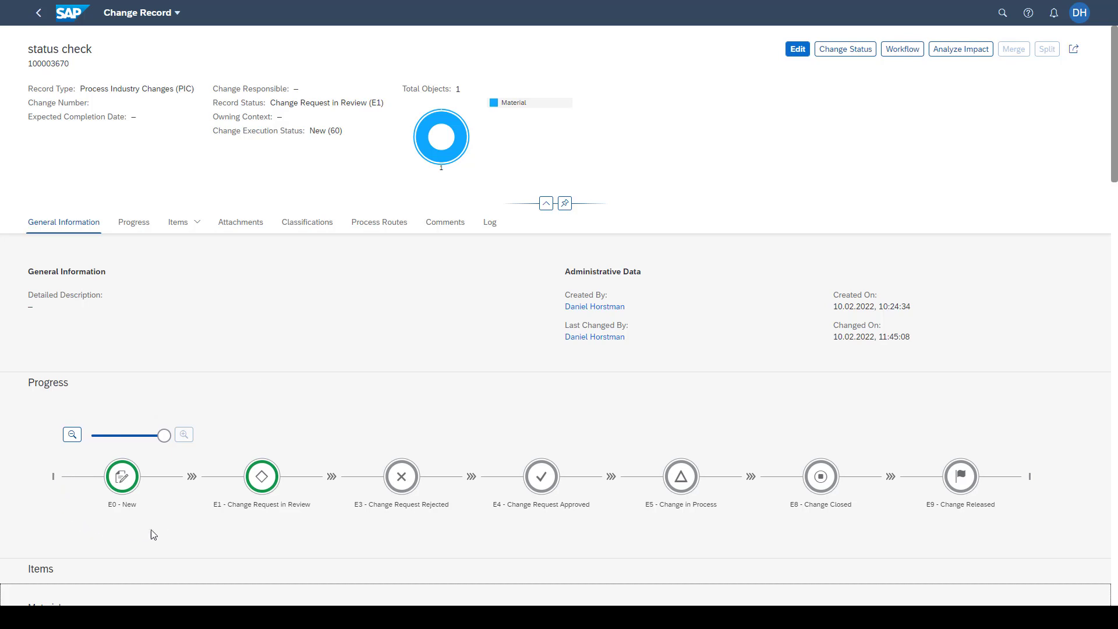
Step: Switch to the change record and examine its Progress section and Change Execution Status
{"action": "left_click", "coordinate": [133, 225]}
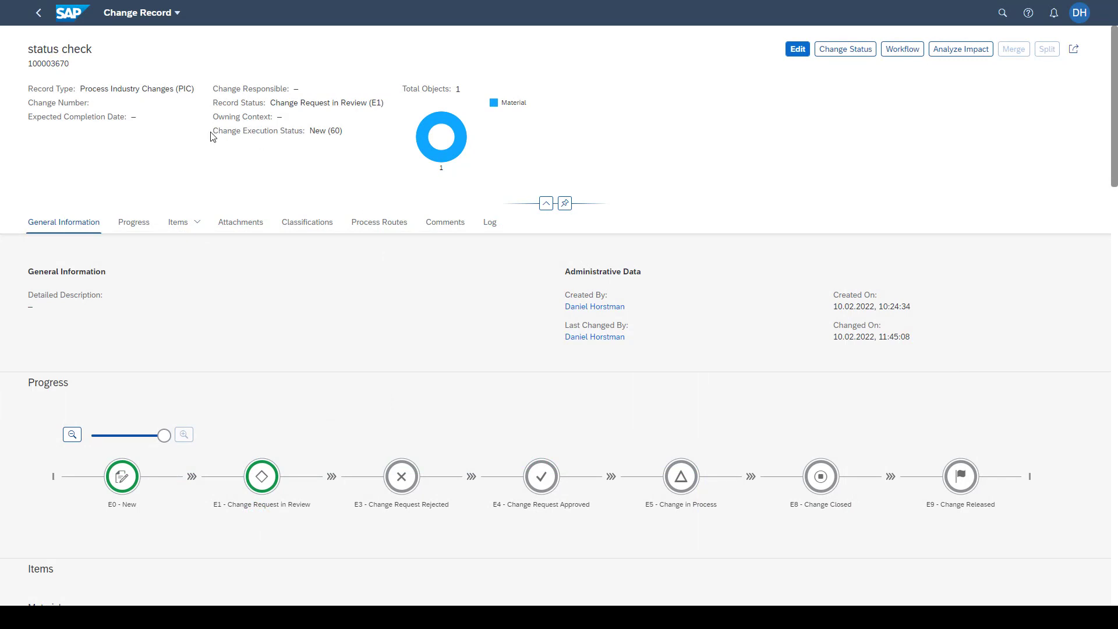
{"action": "left_click_drag", "start_coordinate": [212, 130], "coordinate": [345, 131]}
{"action": "left_click", "coordinate": [344, 140]}
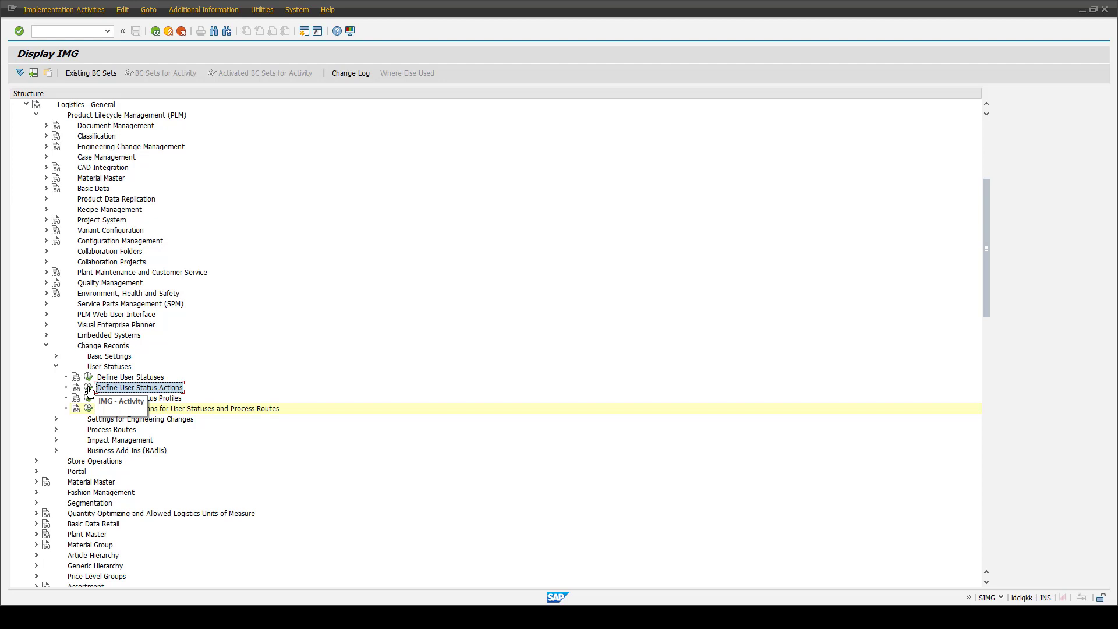
Step: Switch back to SAP GUI, open Define User Status Actions and examine the Business Object and BO Action Name columns
{"action": "left_click", "coordinate": [88, 388]}
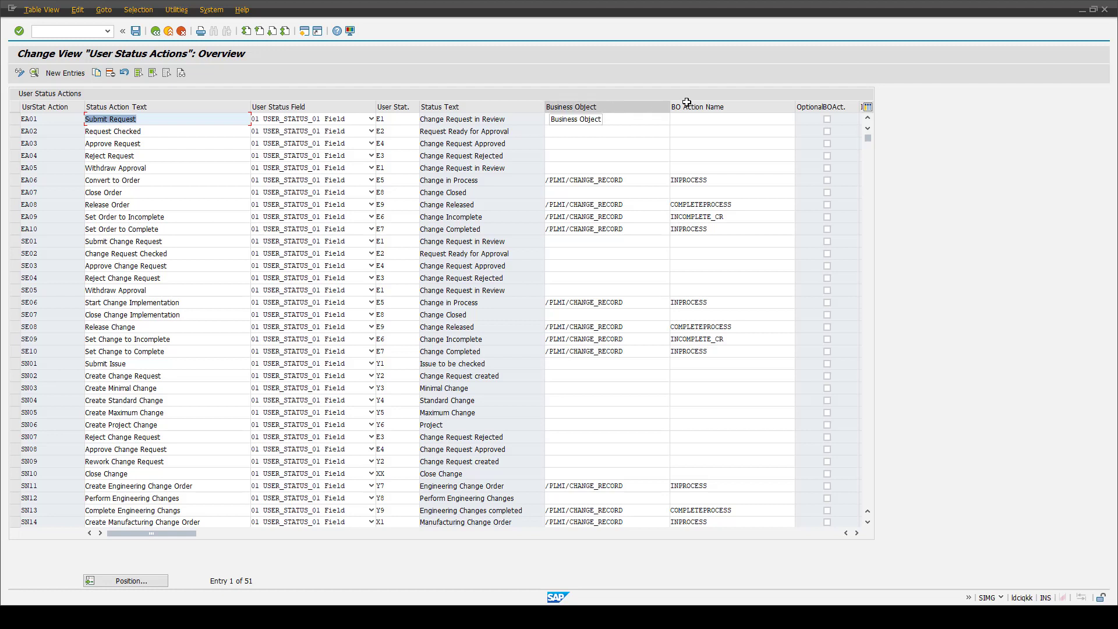
{"action": "left_click", "coordinate": [635, 117]}
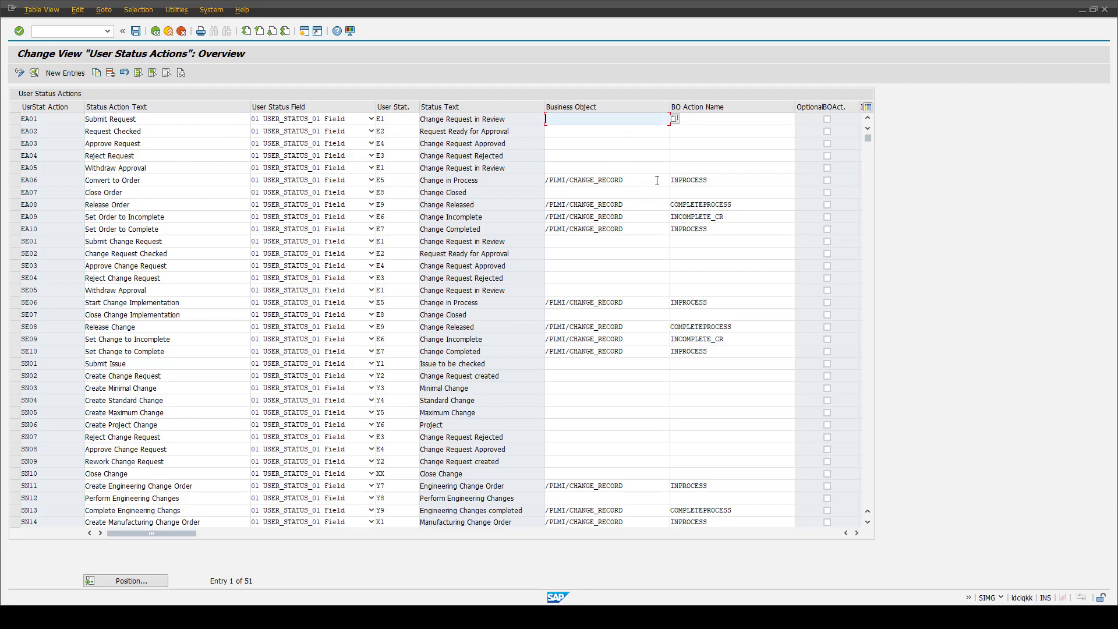
{"action": "left_click", "coordinate": [709, 181]}
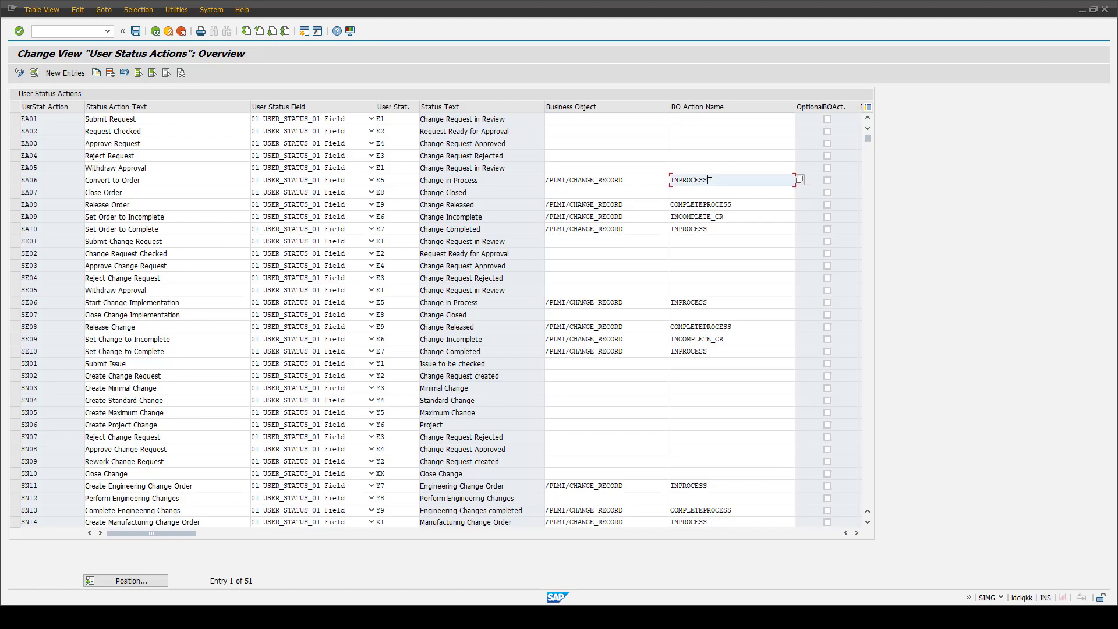
Step: Select user status action EA06, Convert to Order, and examine its code and BO action name
{"action": "left_click", "coordinate": [14, 180]}
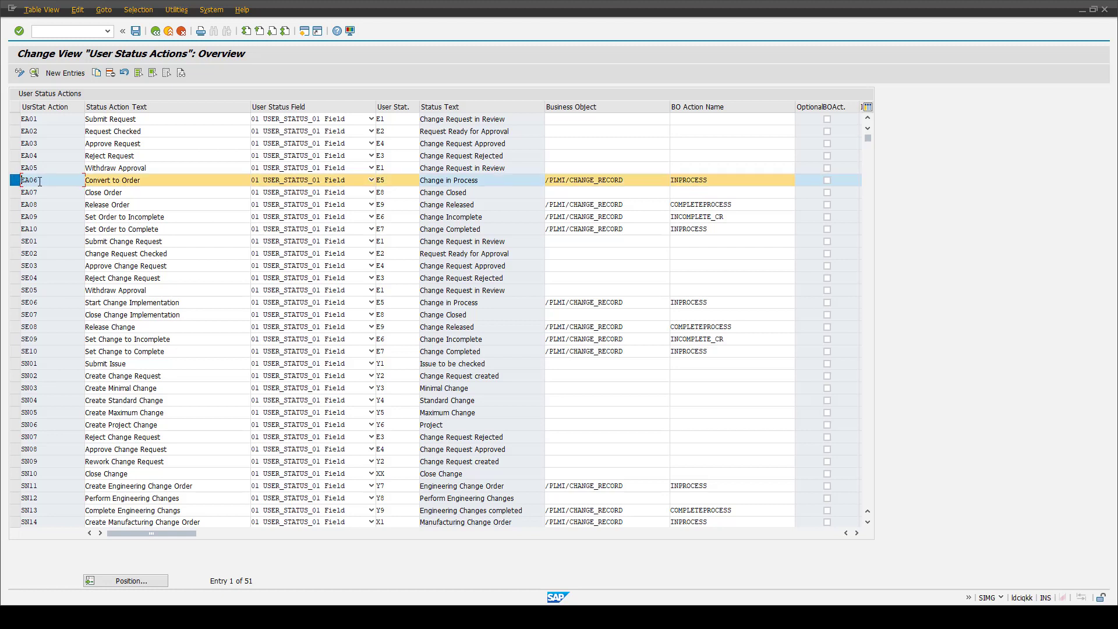
{"action": "left_click_drag", "start_coordinate": [40, 181], "coordinate": [22, 181]}
{"action": "double_click", "coordinate": [713, 180]}
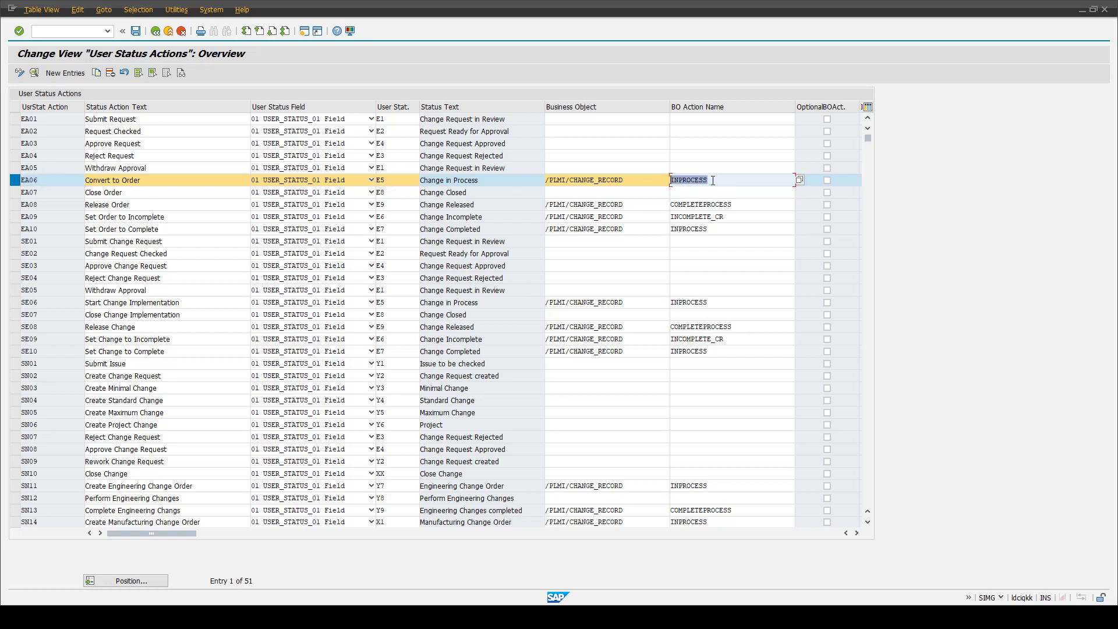
Step: Add user status action EA08, Release Order, to the selection and examine its code and BO action name
{"action": "left_click", "coordinate": [13, 206]}
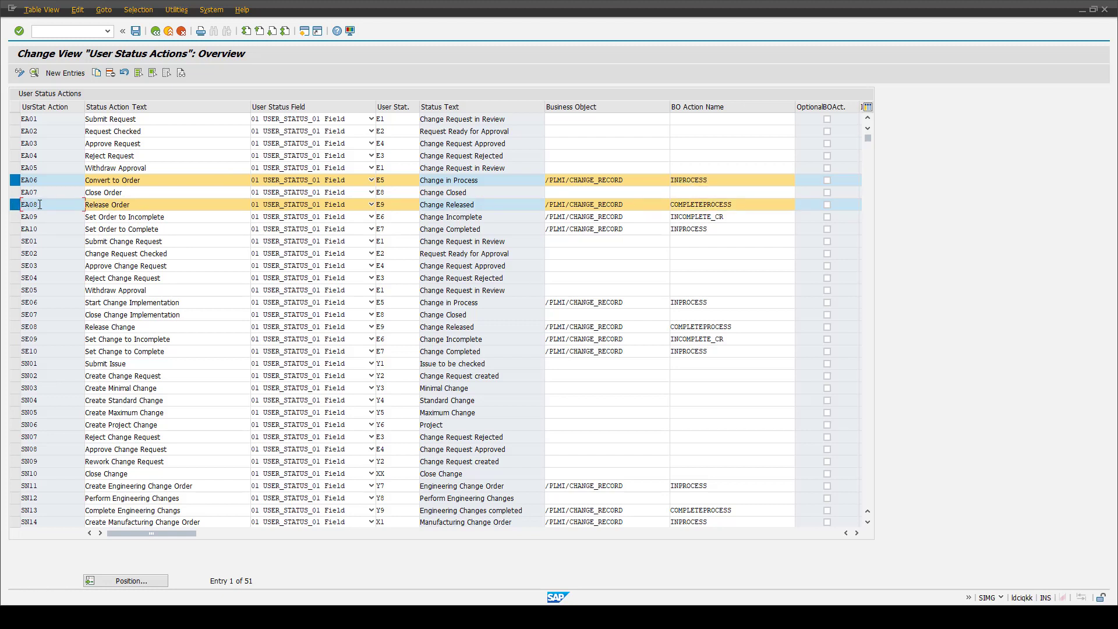
{"action": "double_click", "coordinate": [35, 204]}
{"action": "left_click_drag", "start_coordinate": [741, 204], "coordinate": [652, 204]}
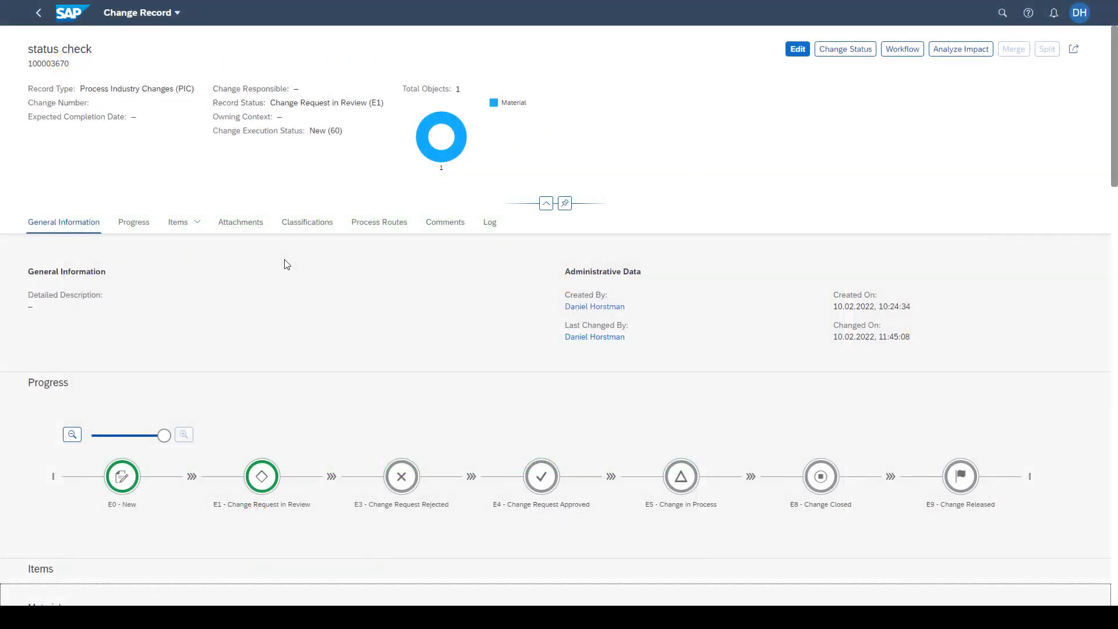
Step: Switch to the change record, display its Material items, select material 32 and open its Change Processing Status options
{"action": "left_click", "coordinate": [201, 222]}
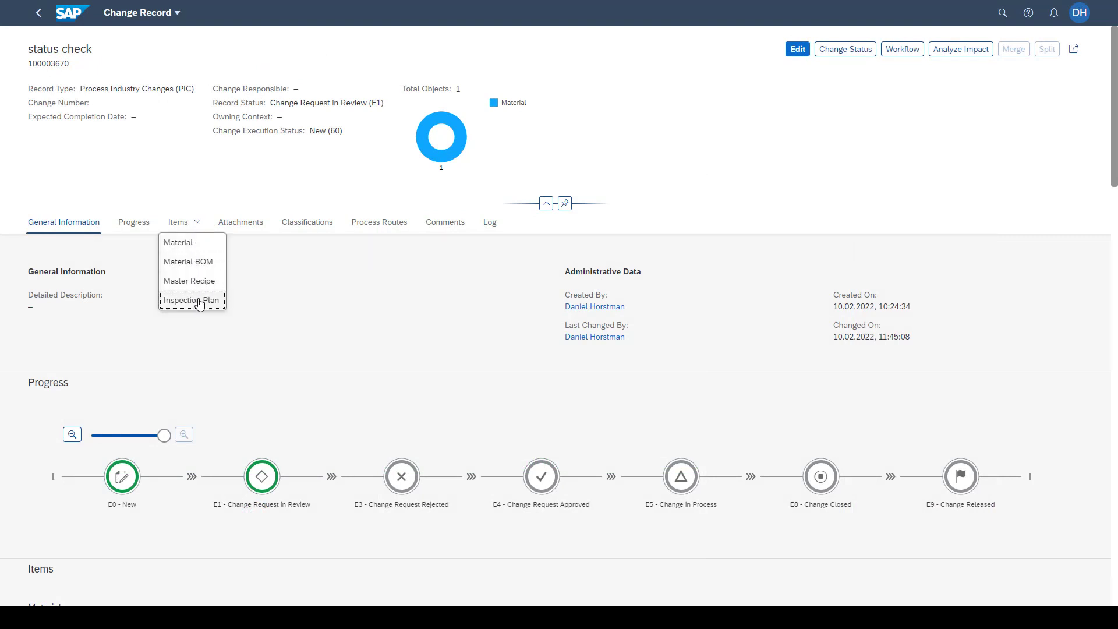
{"action": "left_click", "coordinate": [193, 251]}
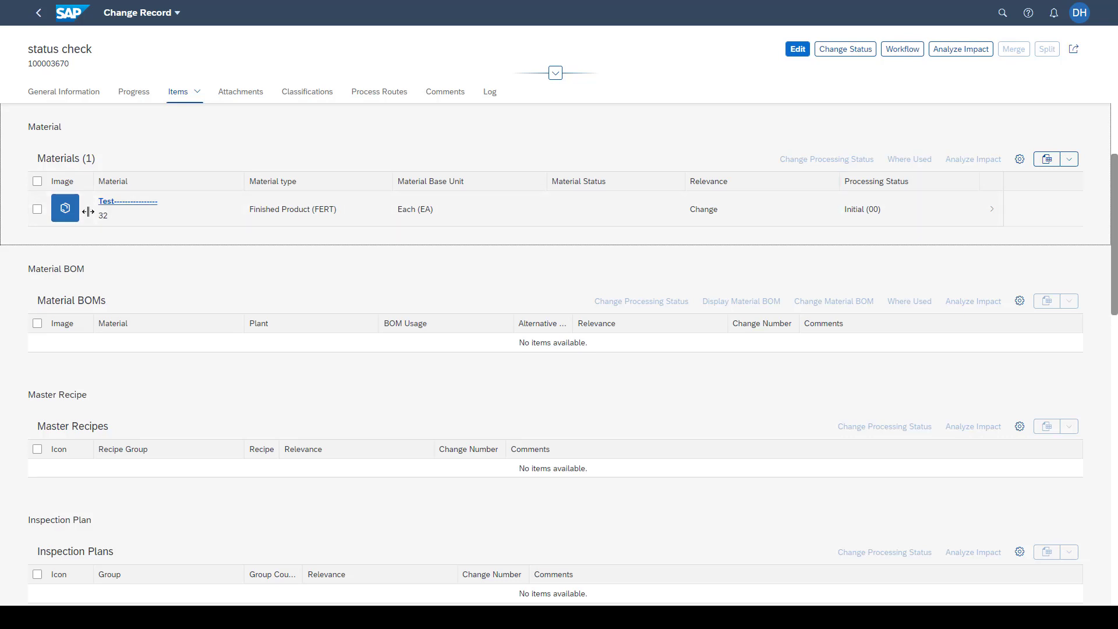
{"action": "left_click", "coordinate": [37, 209]}
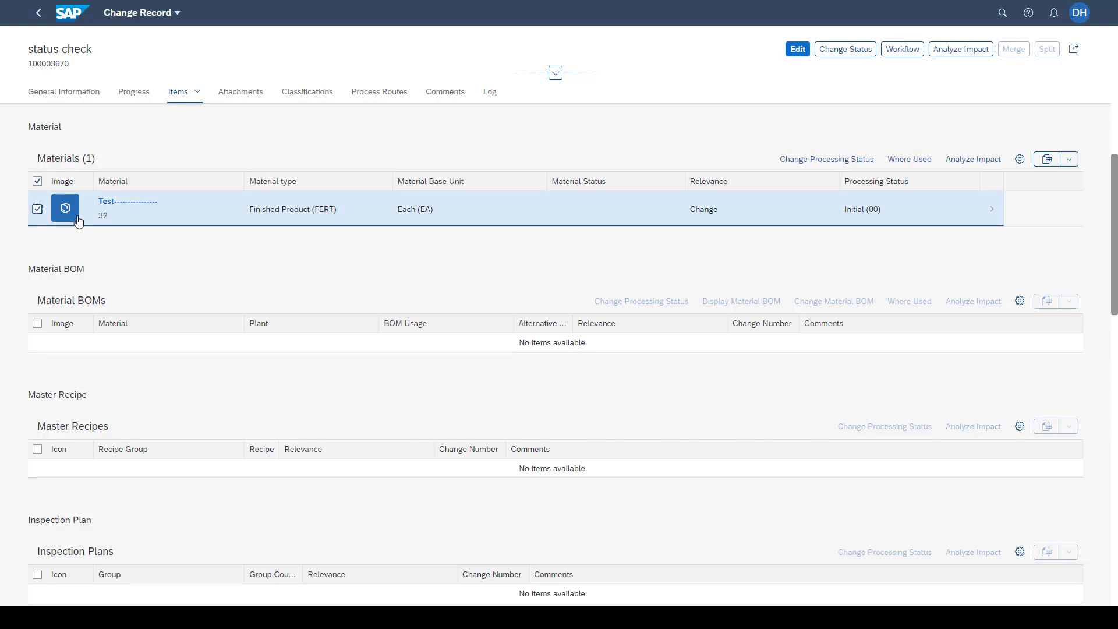
{"action": "left_click", "coordinate": [824, 161]}
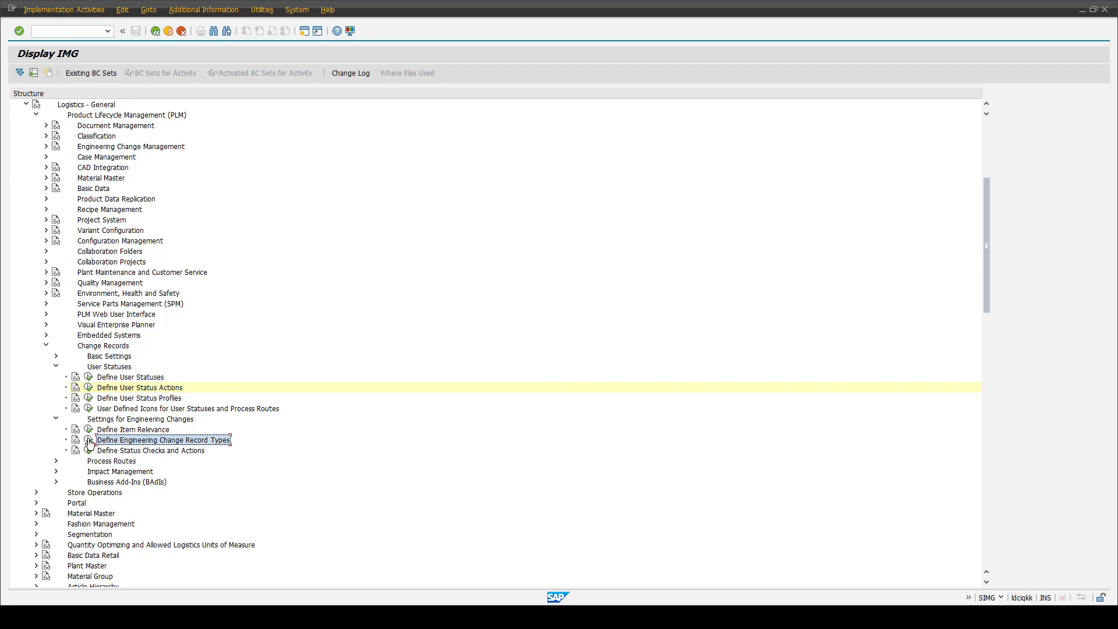
Step: Switch back to SAP GUI and open the Define Engineering Change Record Types activity
{"action": "left_click", "coordinate": [89, 440]}
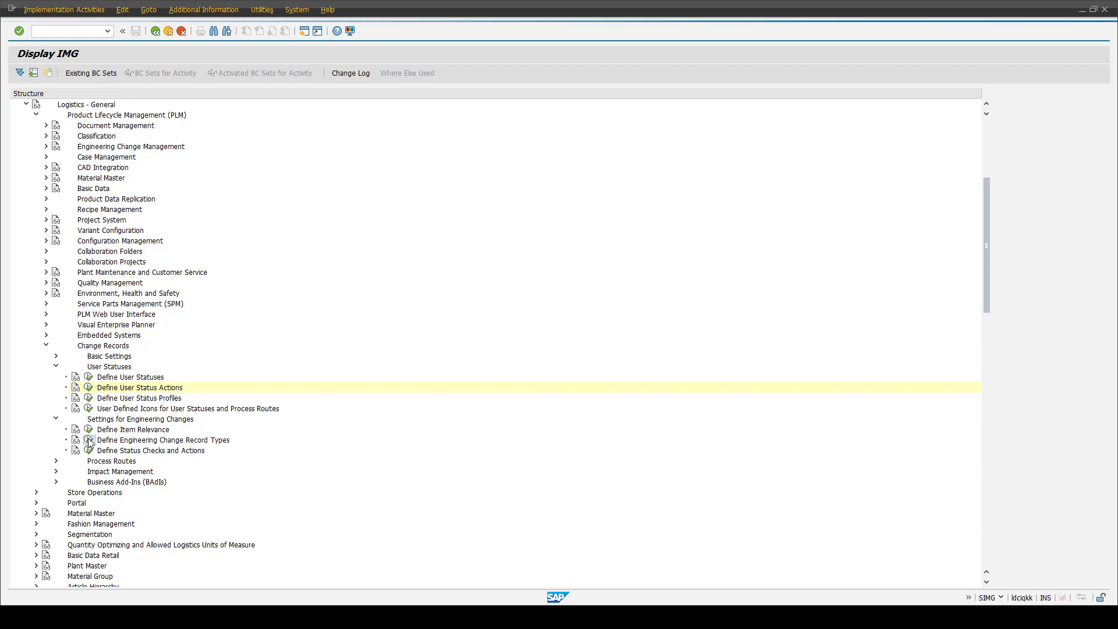